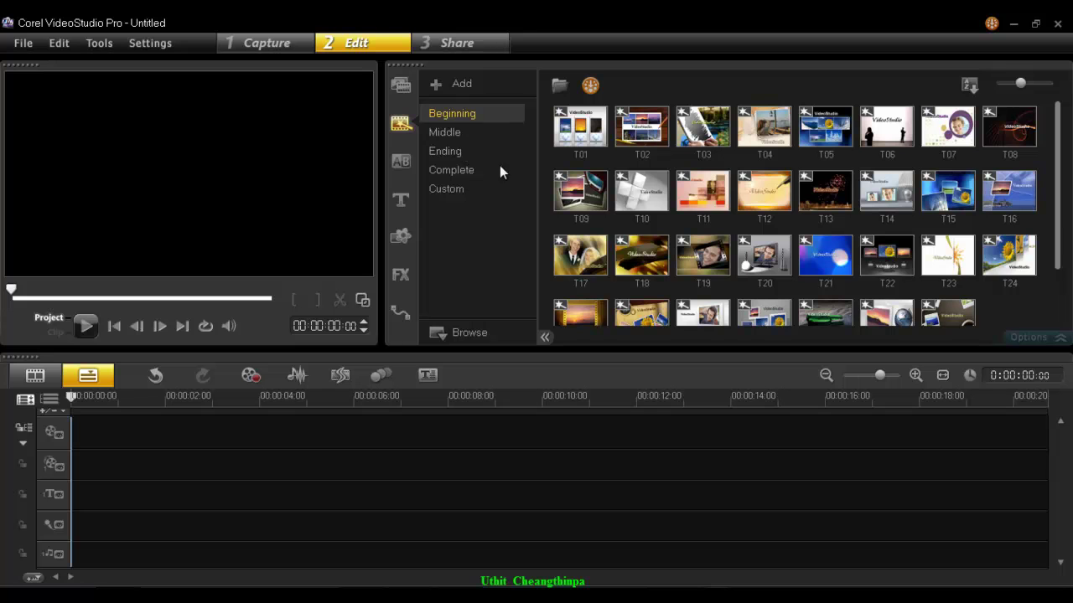
# Preview the Beginning instant project templates T01 and T19 by playing and pausing each one.
pyautogui.click(576, 134)
pyautogui.click(87, 326)
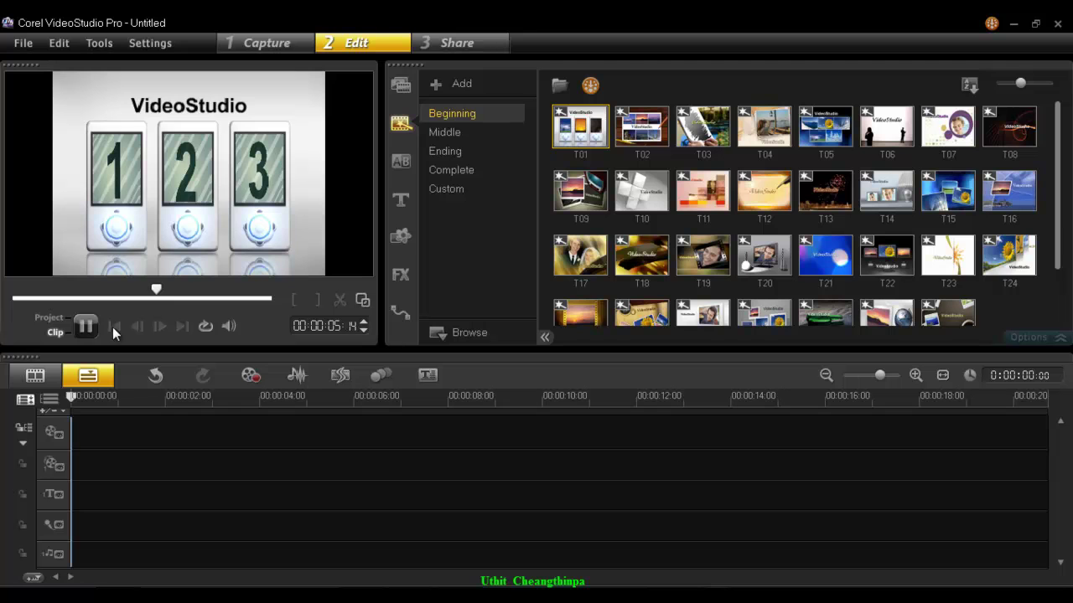
pyautogui.click(87, 326)
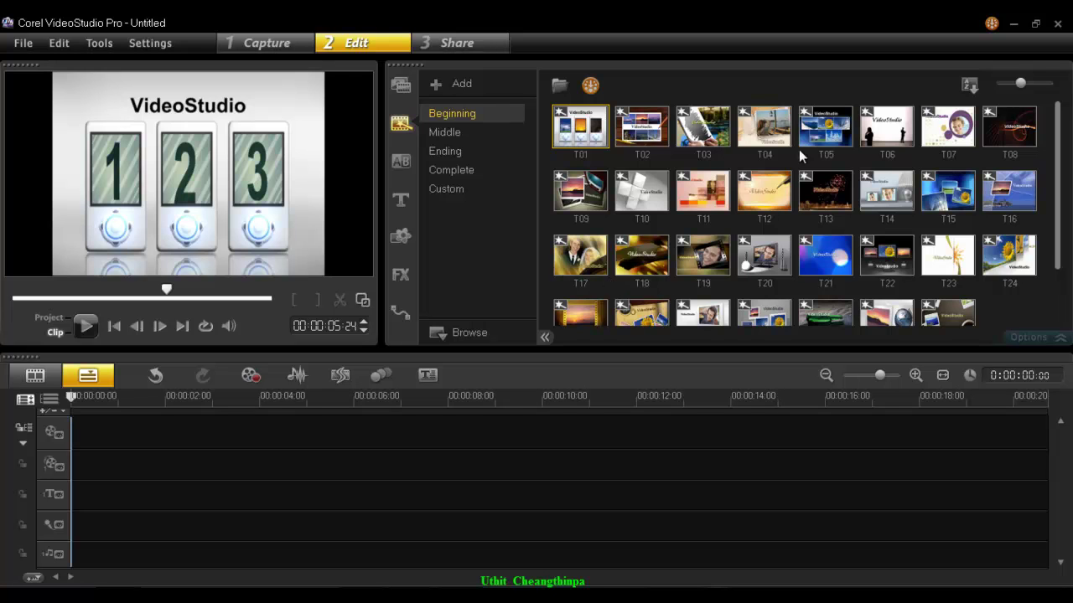
pyautogui.click(704, 260)
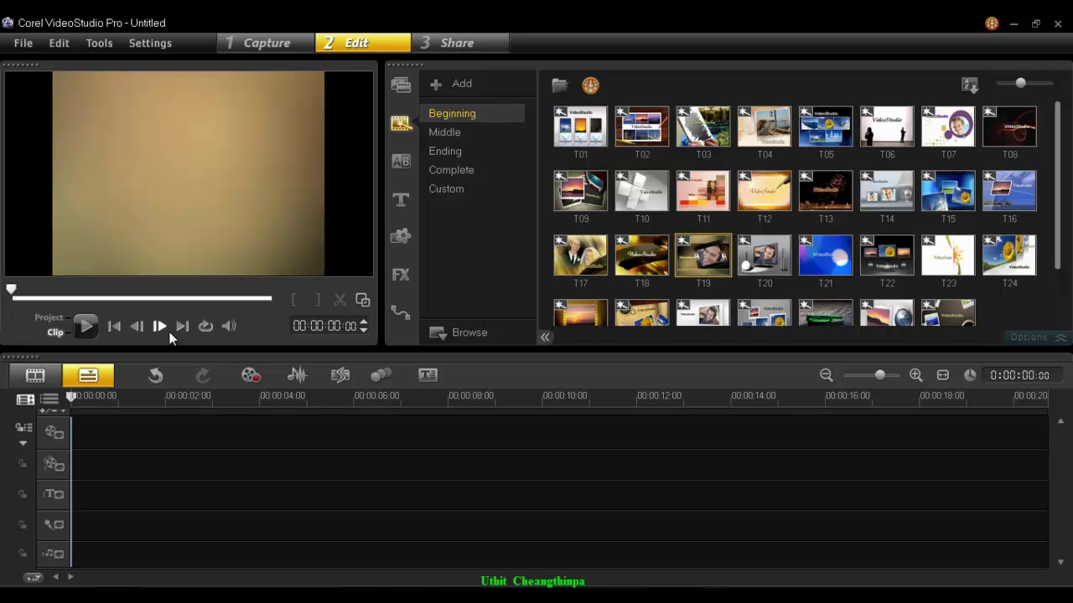
pyautogui.click(100, 325)
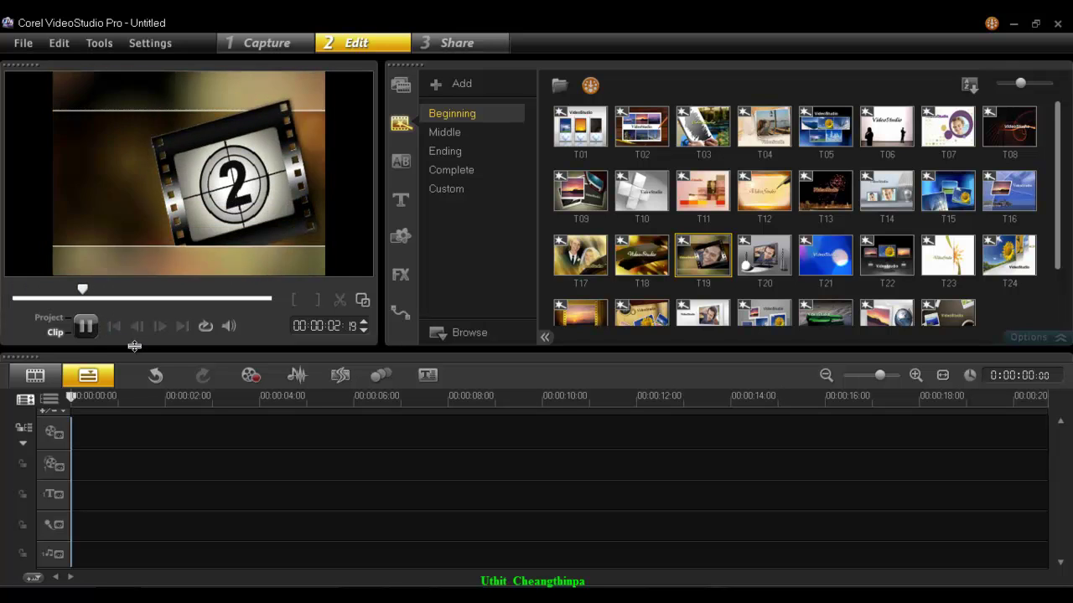
pyautogui.click(94, 328)
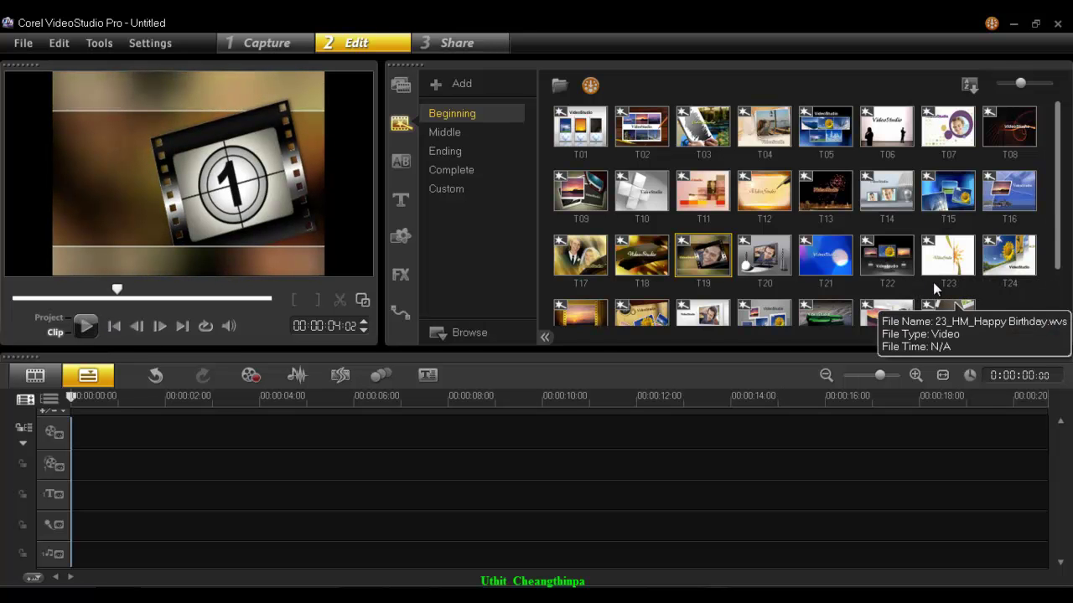
pyautogui.moveTo(1055, 197)
pyautogui.mouseDown()
pyautogui.moveTo(1053, 257)
pyautogui.moveTo(1057, 198)
pyautogui.mouseUp()
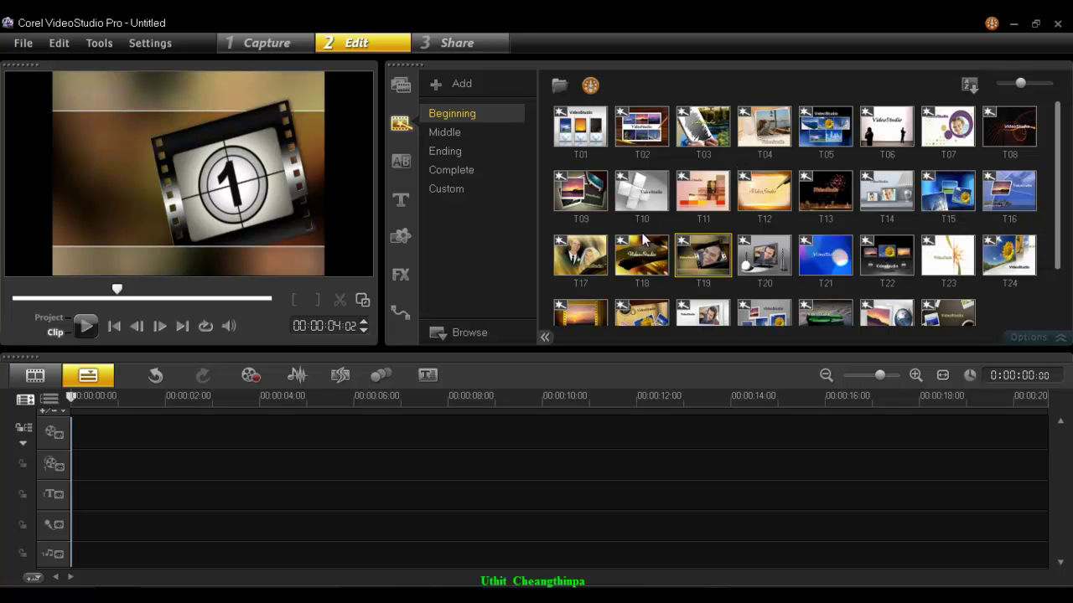
# Preview the Beginning template T15 and insert it into the empty timeline.
pyautogui.click(945, 195)
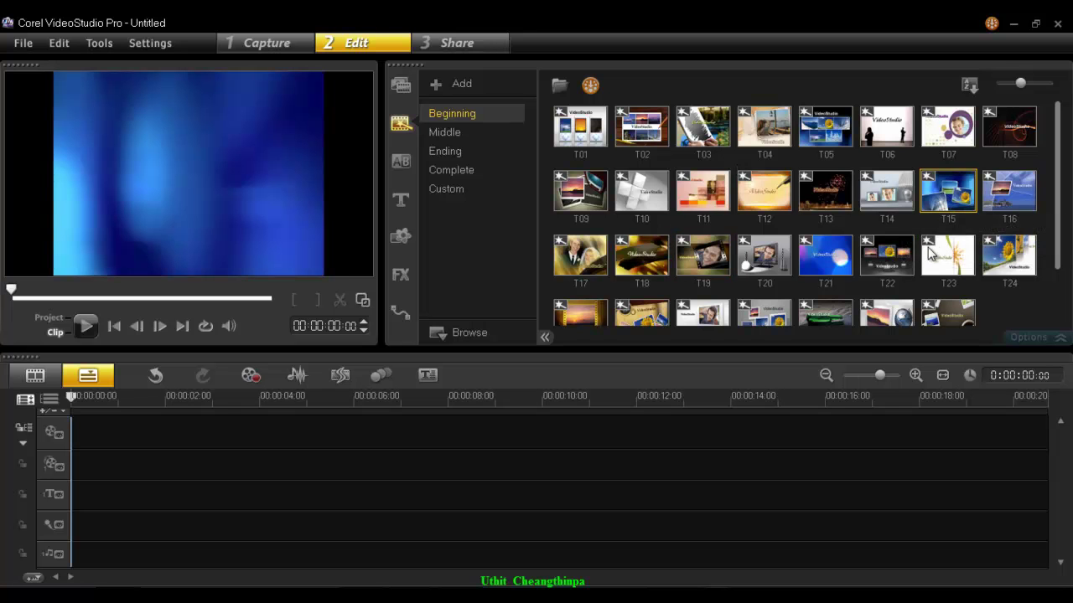
pyautogui.click(87, 327)
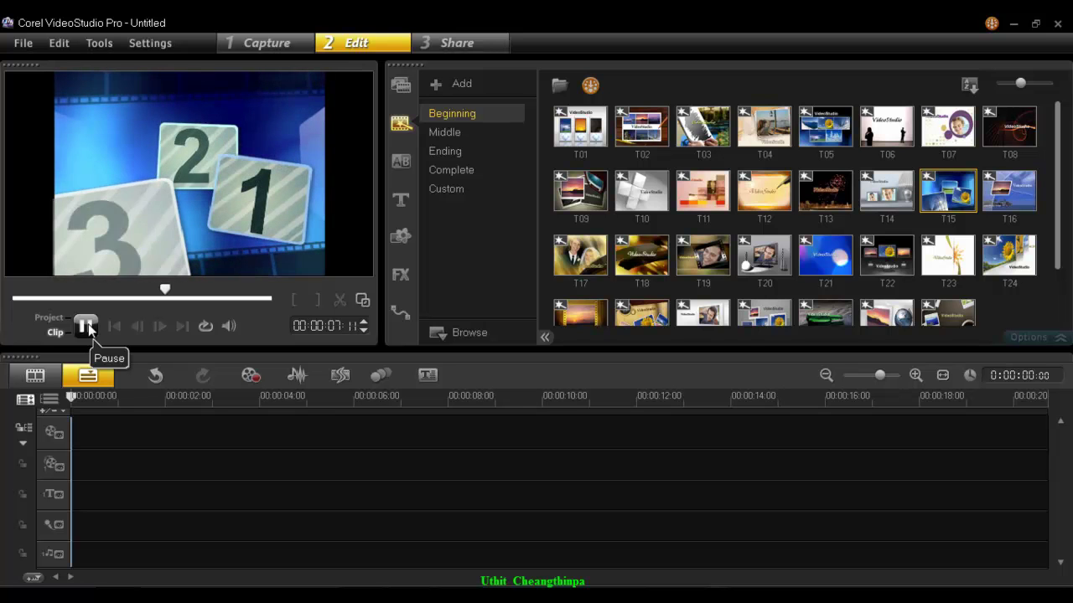
pyautogui.click(87, 326)
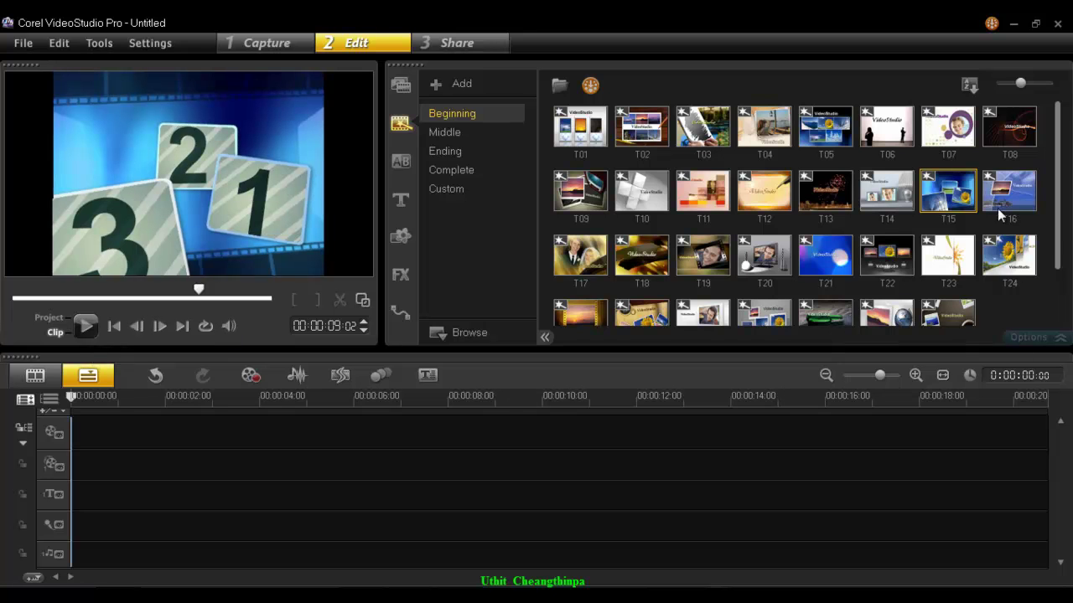
pyautogui.moveTo(953, 193); pyautogui.dragTo(268, 463)
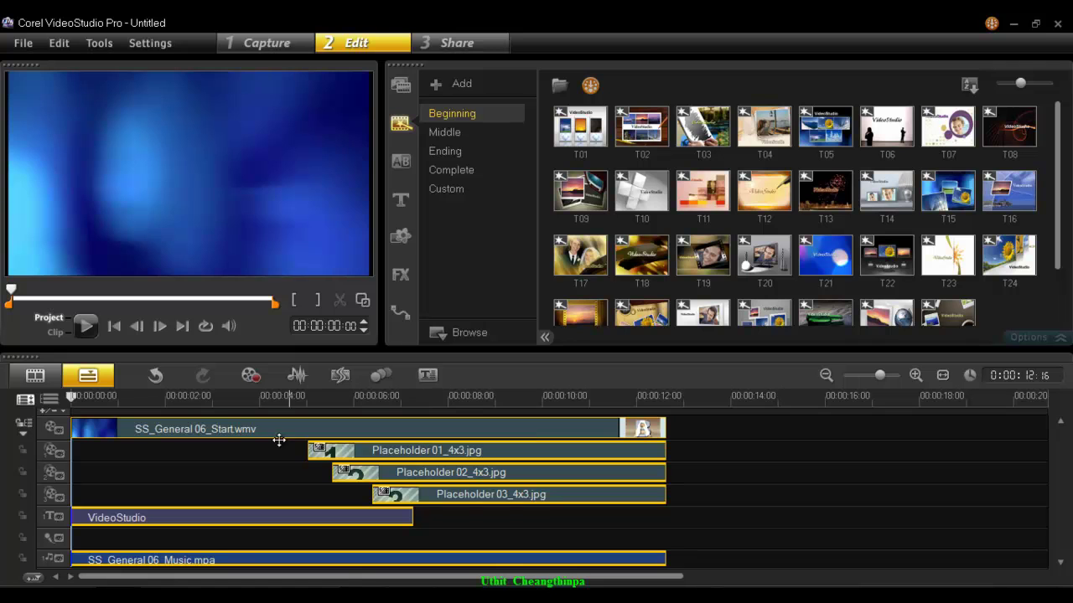
# Inspect the inserted template at several playhead positions, from the title opening to the three placeholder frames.
pyautogui.moveTo(184, 412); pyautogui.dragTo(261, 427)
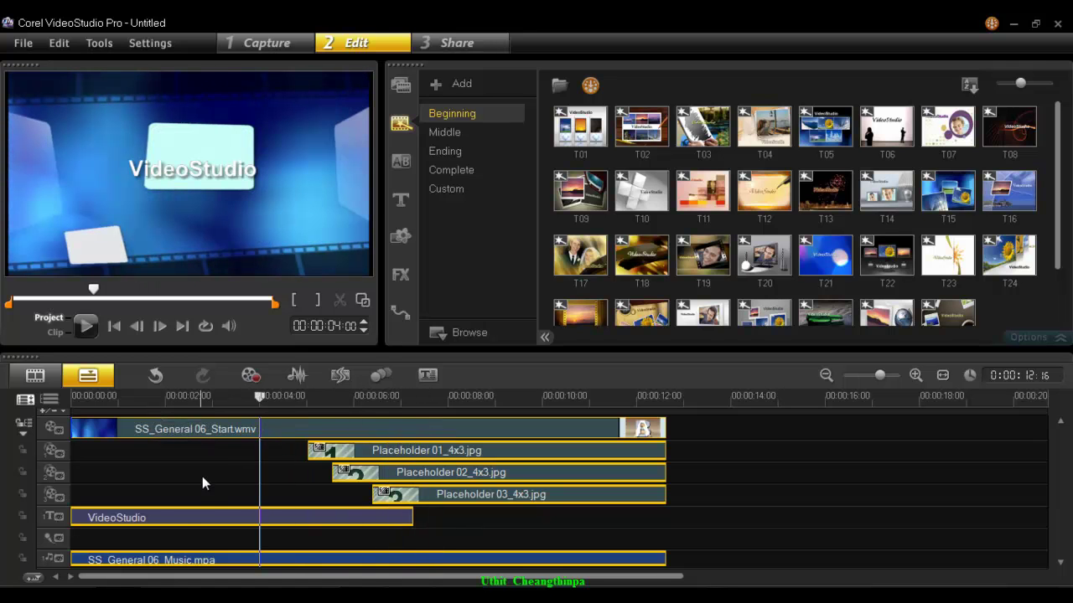
pyautogui.click(158, 401)
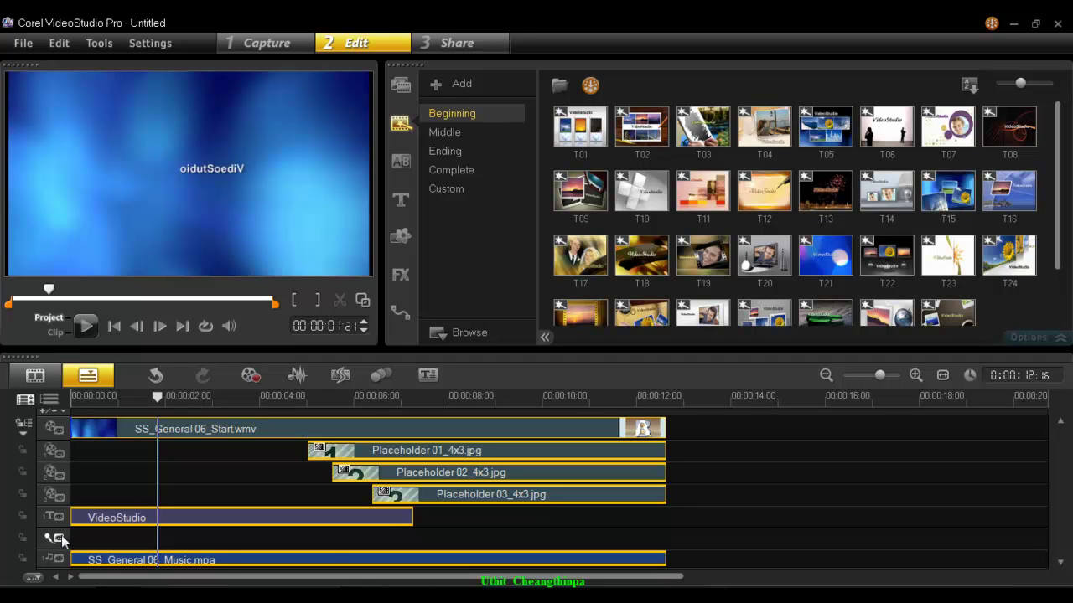
pyautogui.click(451, 521)
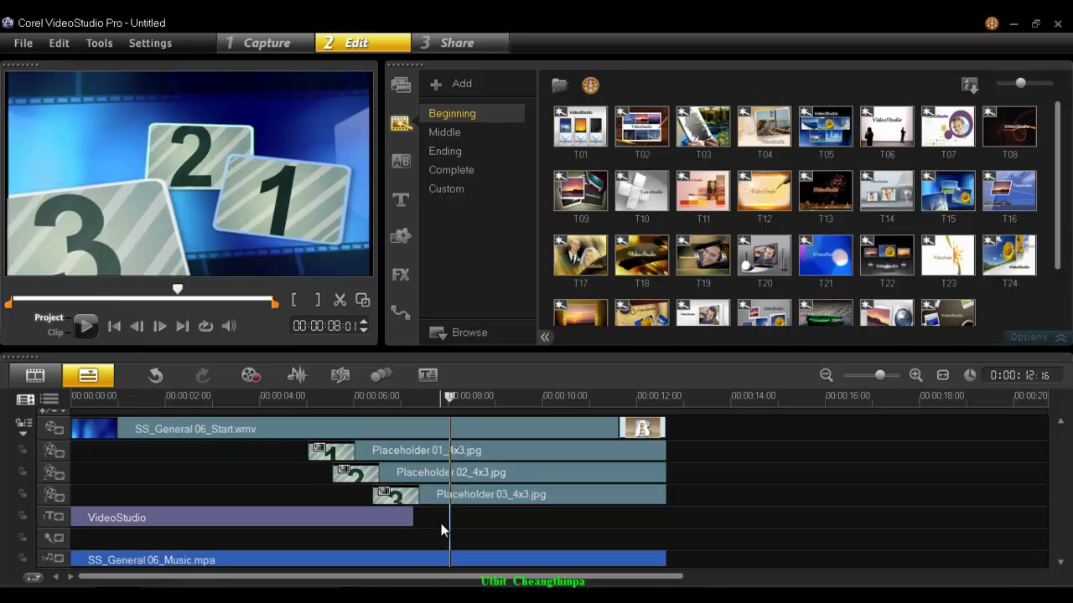
# Replace the VideoStudio title text on the title track with "Nongchang Wittaya".
pyautogui.click(244, 516)
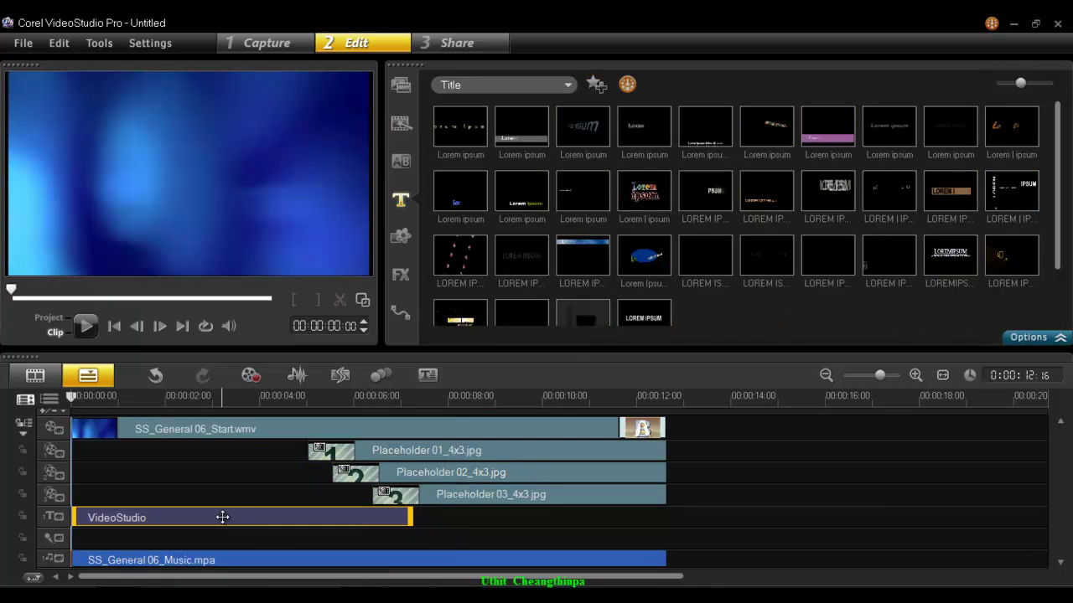
pyautogui.click(196, 397)
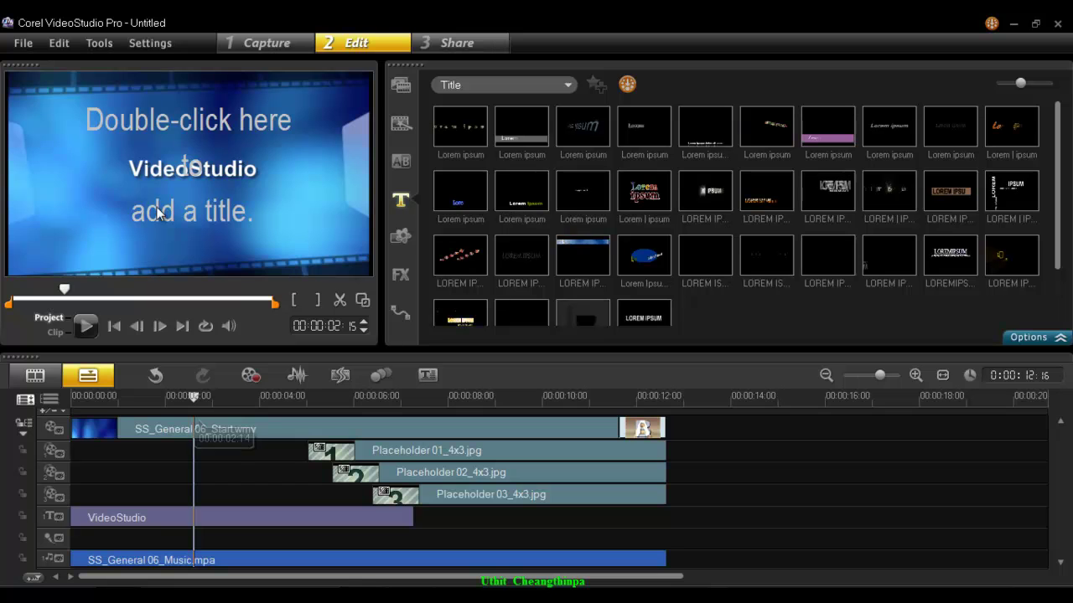
pyautogui.click(236, 172)
pyautogui.click(193, 170)
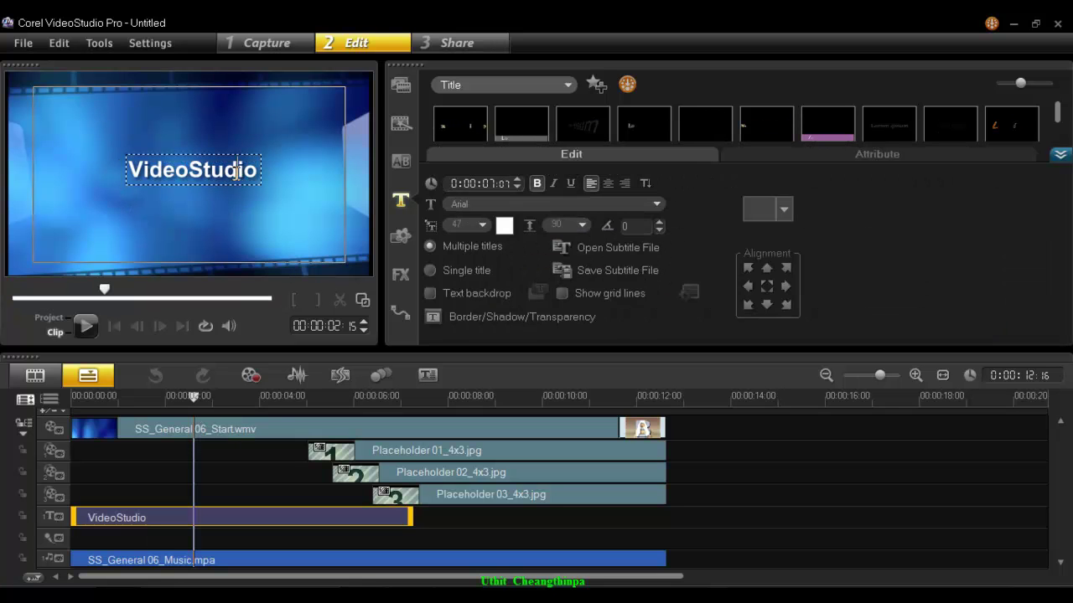
pyautogui.moveTo(132, 171); pyautogui.dragTo(259, 183)
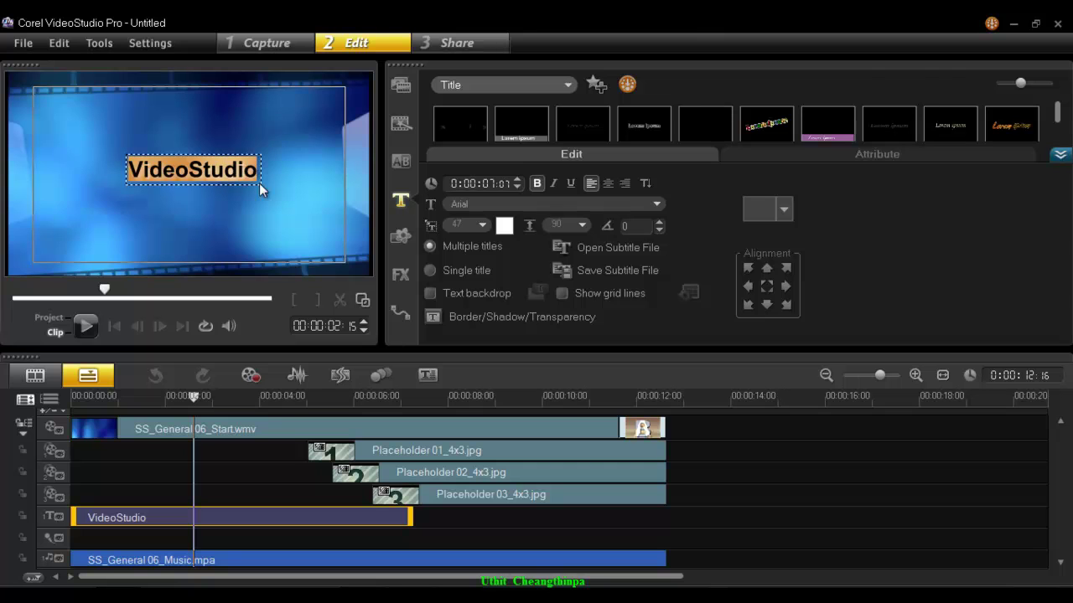
pyautogui.write('N')
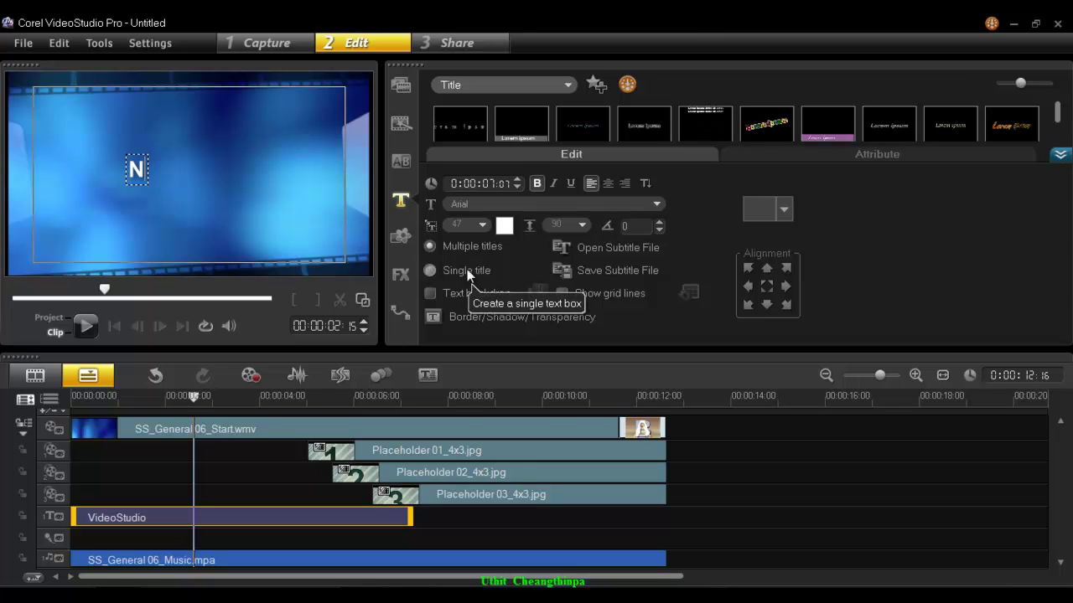
pyautogui.write('CW')
pyautogui.press('BackSpace')
pyautogui.press('BackSpace')
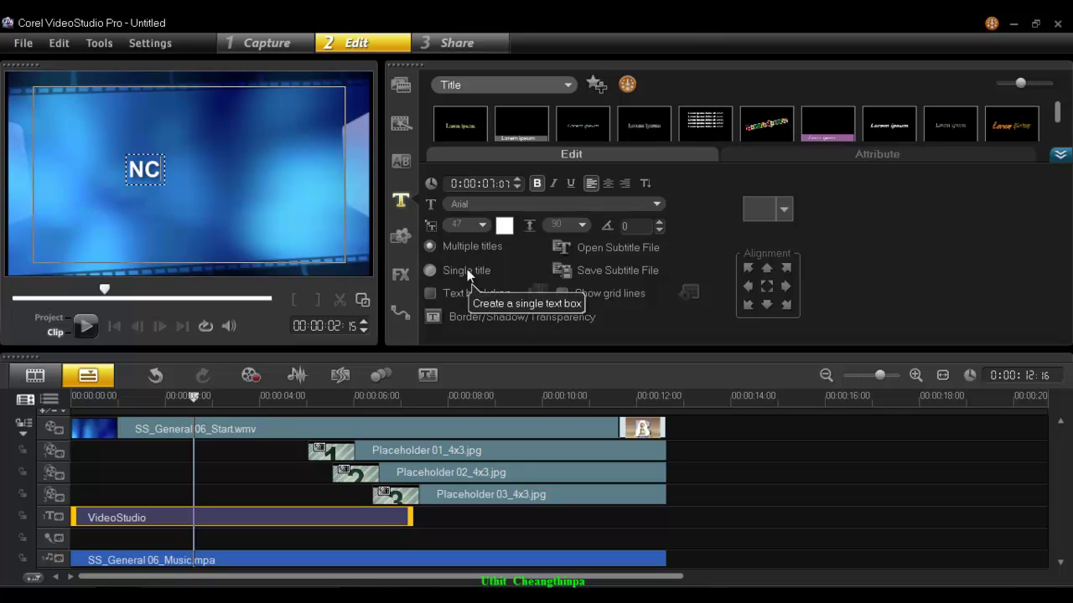
pyautogui.write('ongch')
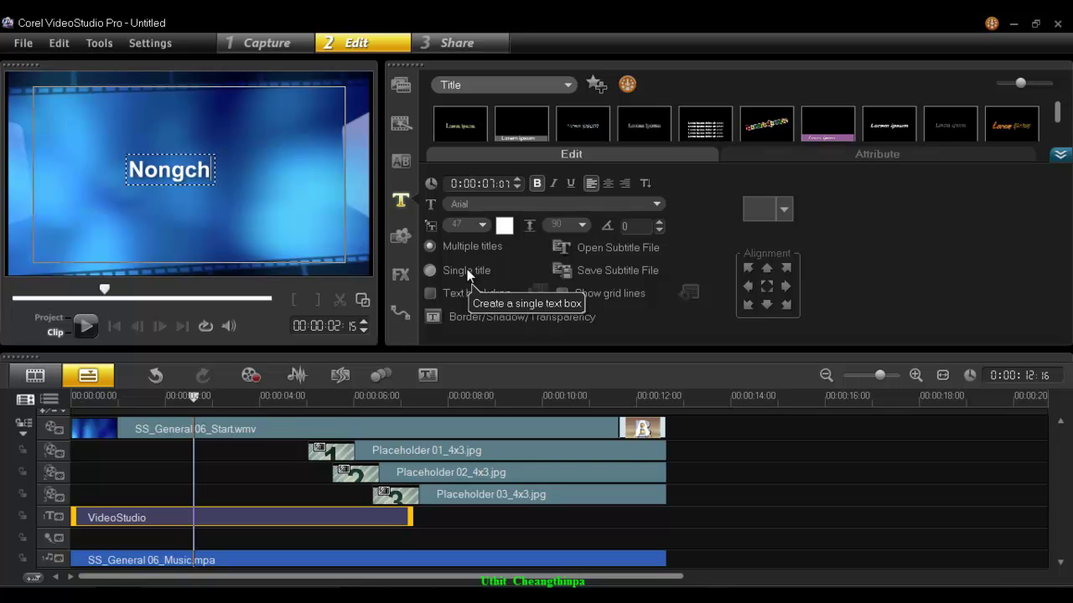
pyautogui.write('ang')
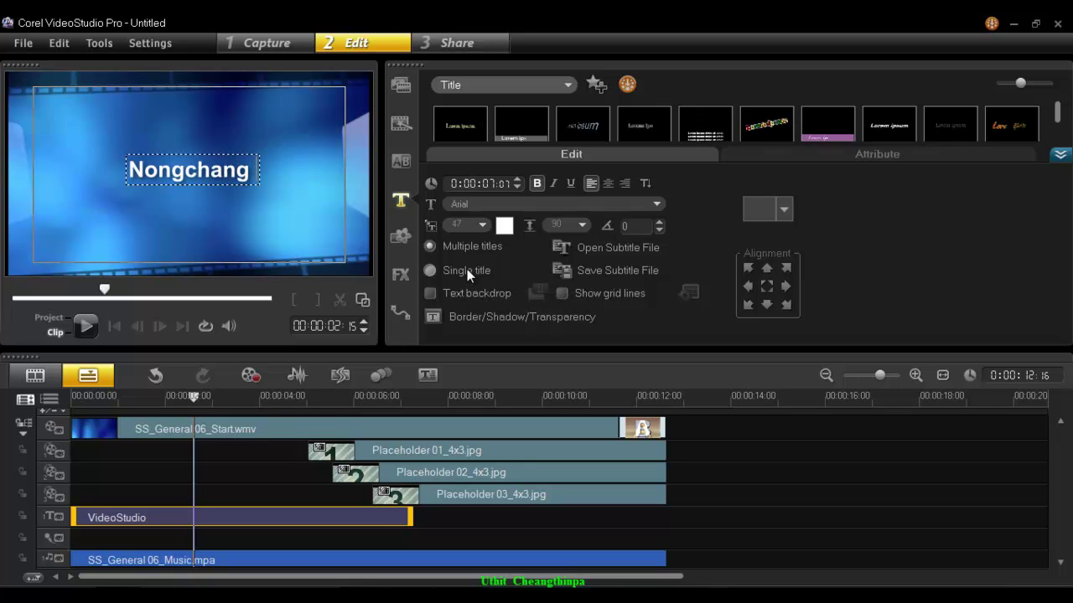
pyautogui.write(' Wittaya')
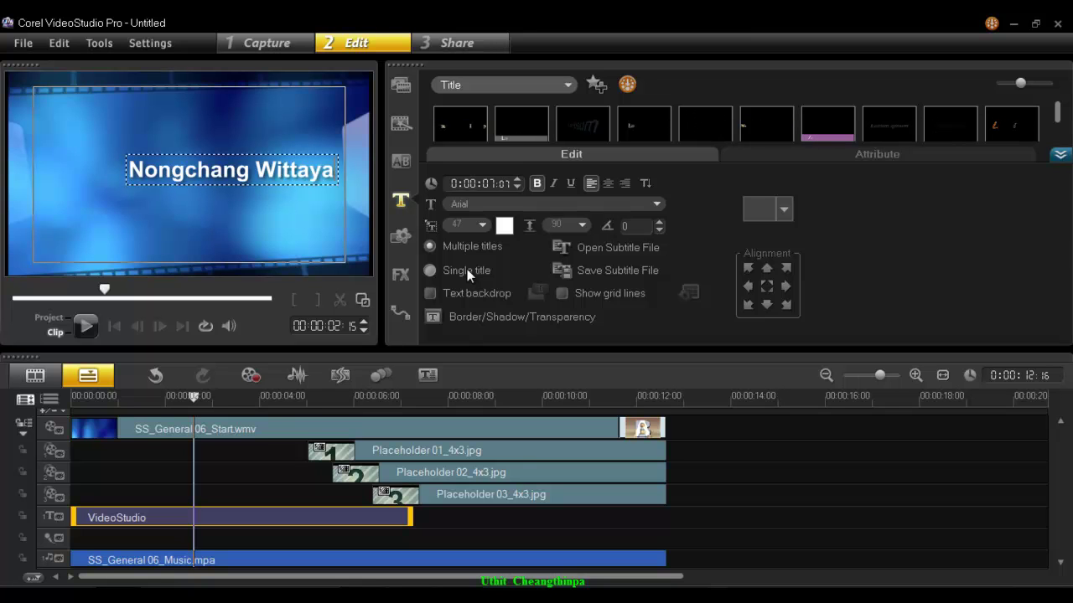
pyautogui.click(208, 194)
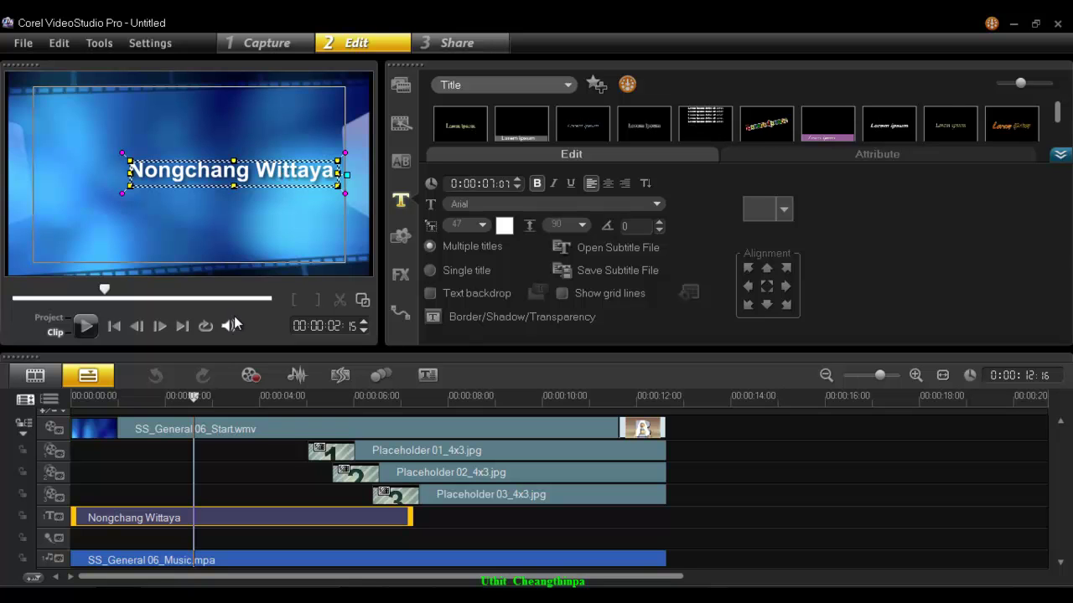
# Scrub through the opening seconds of the project to check the edited title's animation.
pyautogui.moveTo(134, 405); pyautogui.dragTo(103, 398)
pyautogui.press('space')
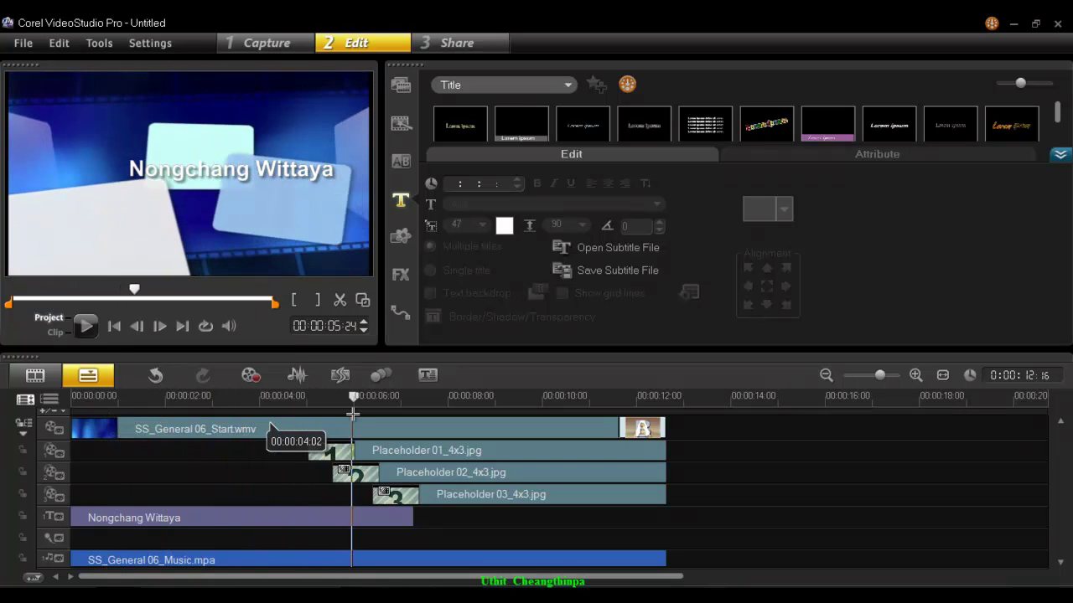
pyautogui.moveTo(356, 413); pyautogui.dragTo(223, 401)
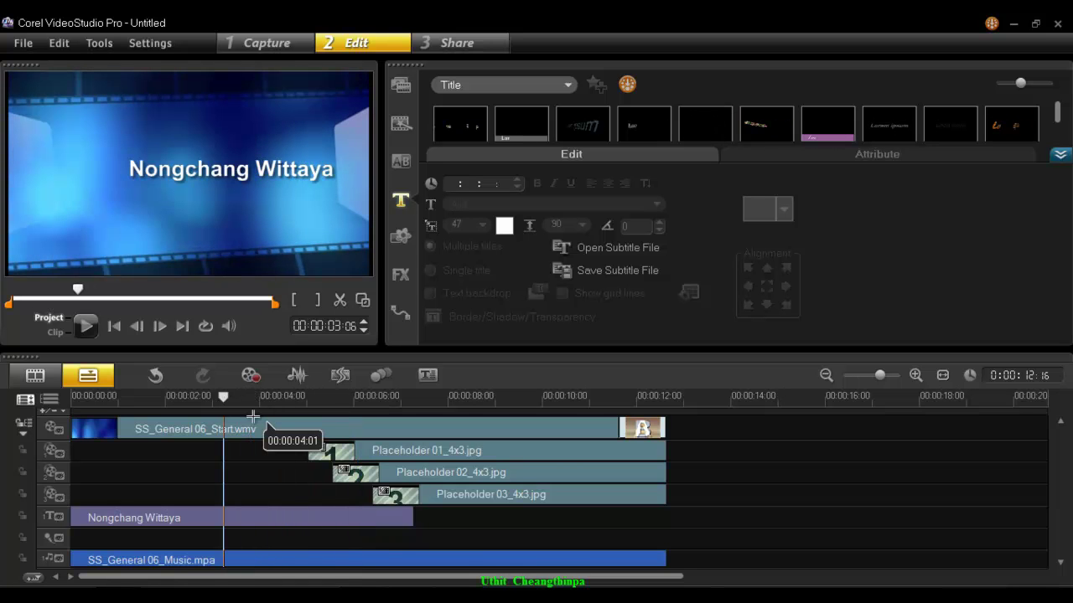
# Replace the Placeholder 01_4x3.jpg clip with the photo of the woman in front of a crowd from the Pictures library.
pyautogui.click(383, 453)
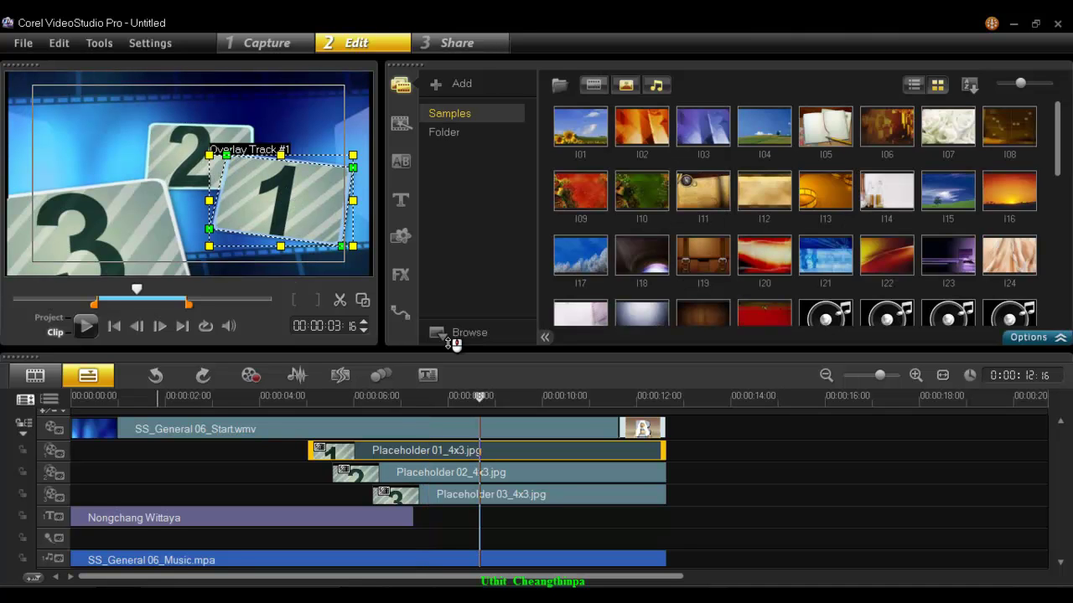
pyautogui.rightClick(288, 211)
pyautogui.click(254, 209)
pyautogui.rightClick(389, 448)
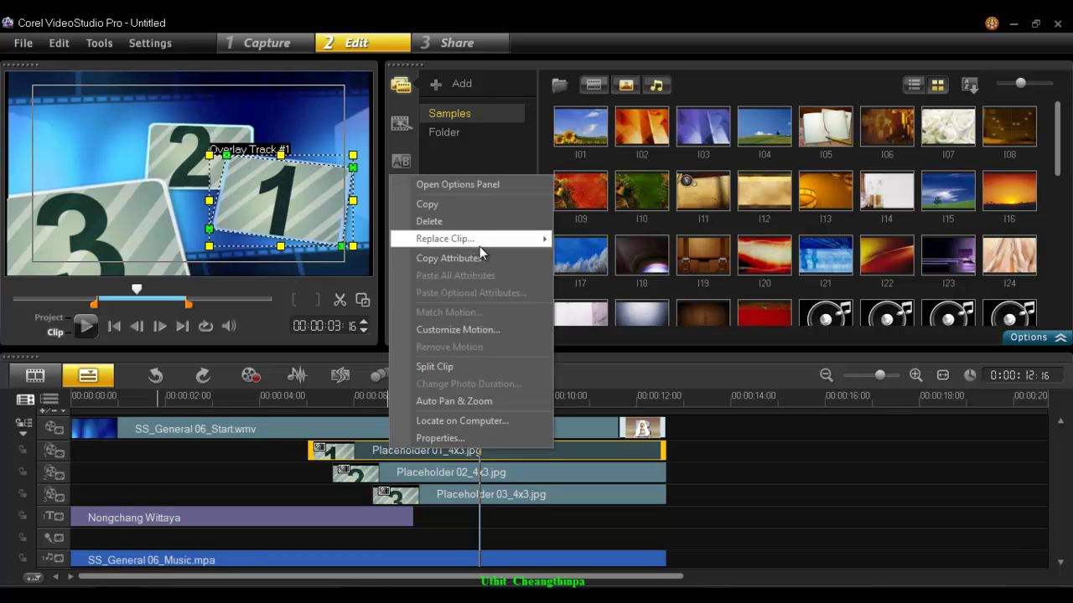
pyautogui.moveTo(472, 242)
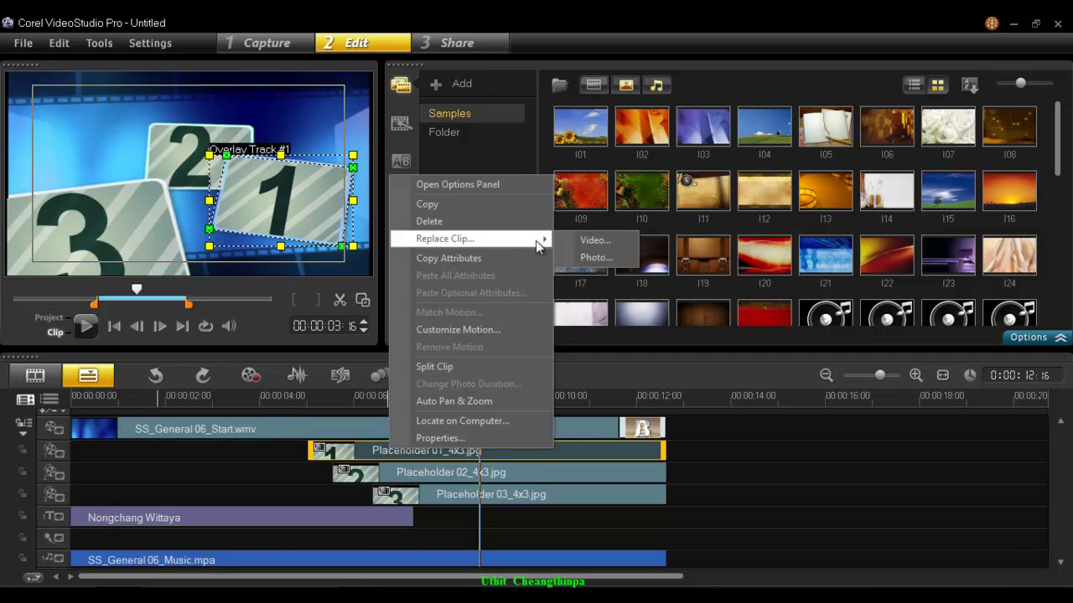
pyautogui.click(593, 258)
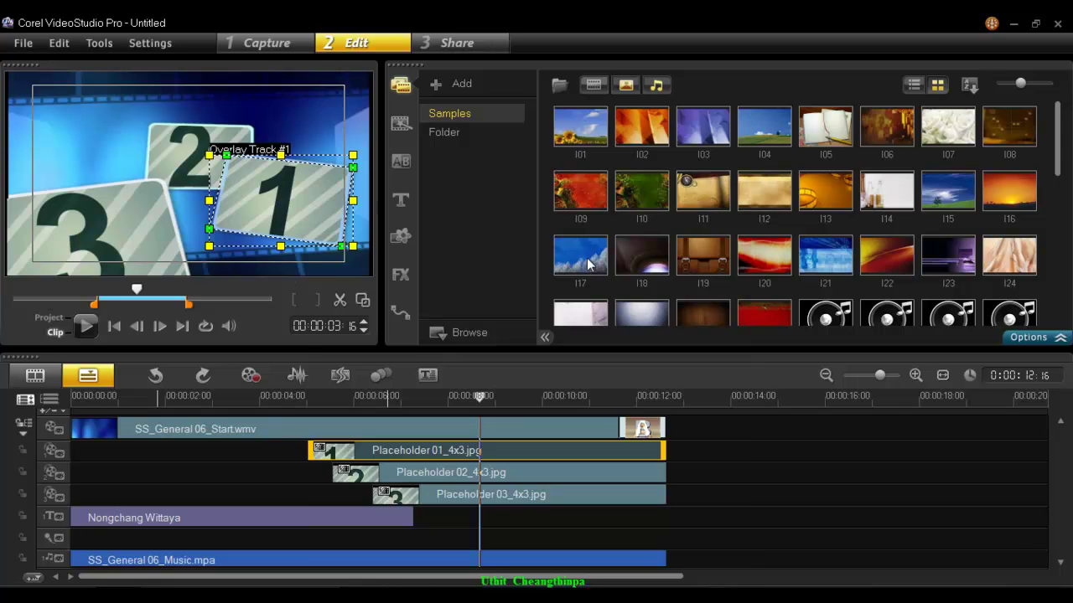
pyautogui.click(372, 268)
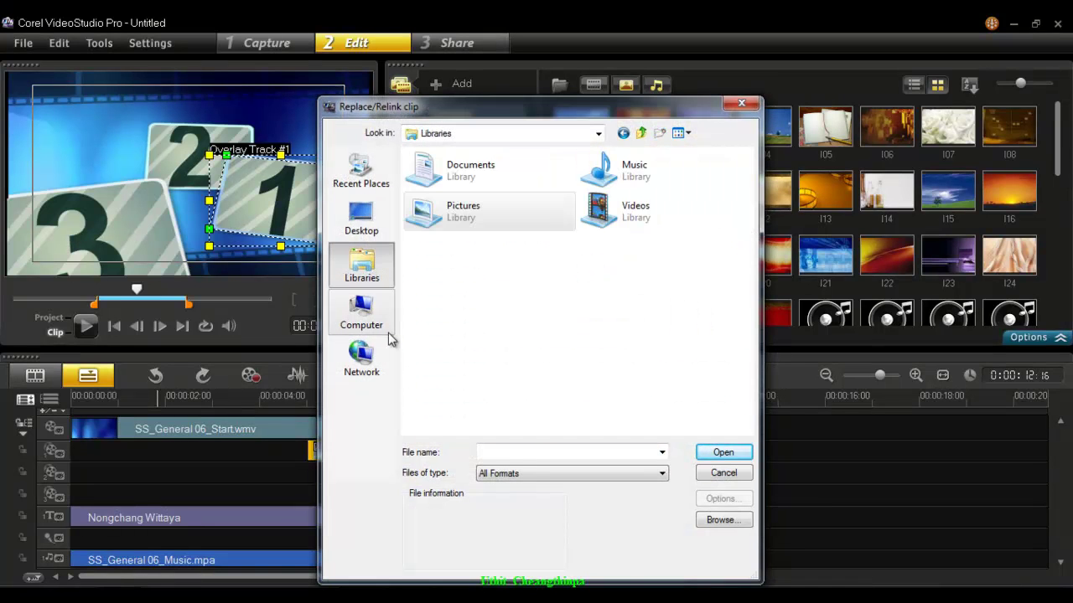
pyautogui.doubleClick(463, 211)
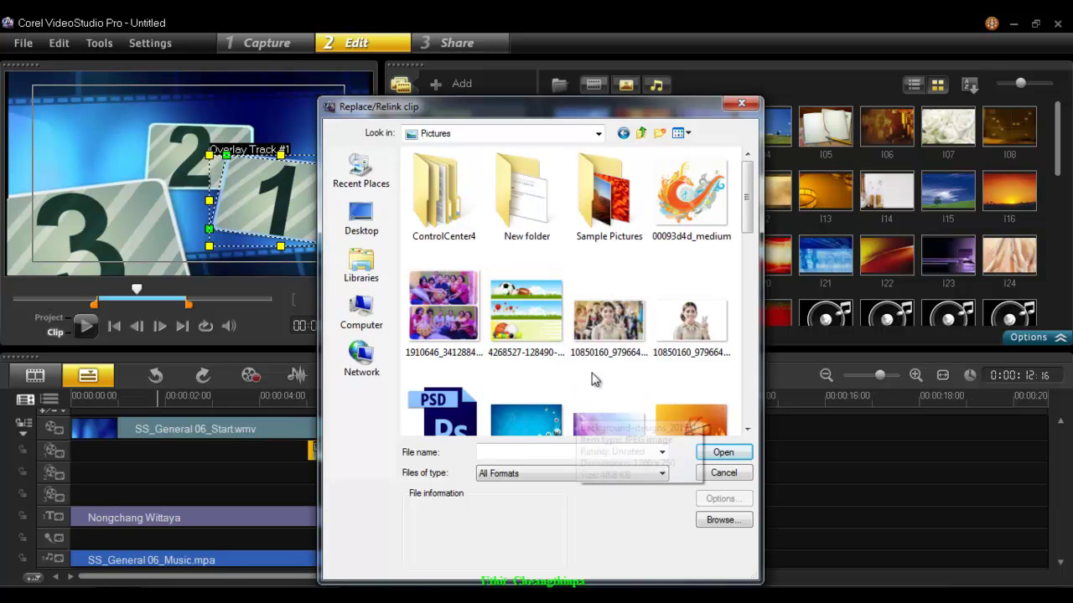
pyautogui.click(610, 325)
pyautogui.click(723, 453)
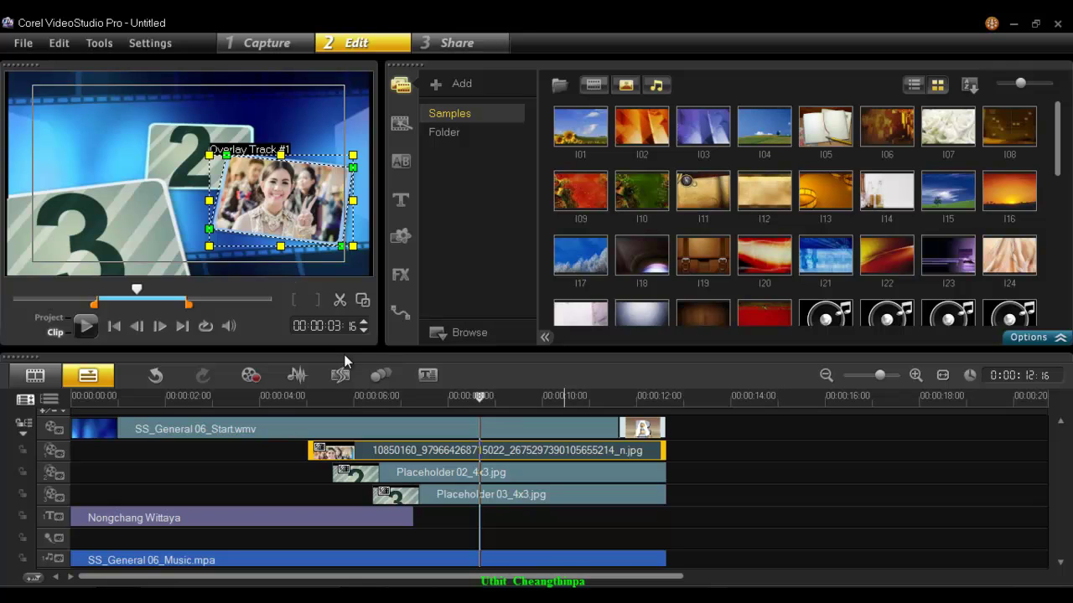
# Replace the Placeholder 02_4x3.jpg clip with the two-panel group photo collage from the Pictures library.
pyautogui.click(416, 471)
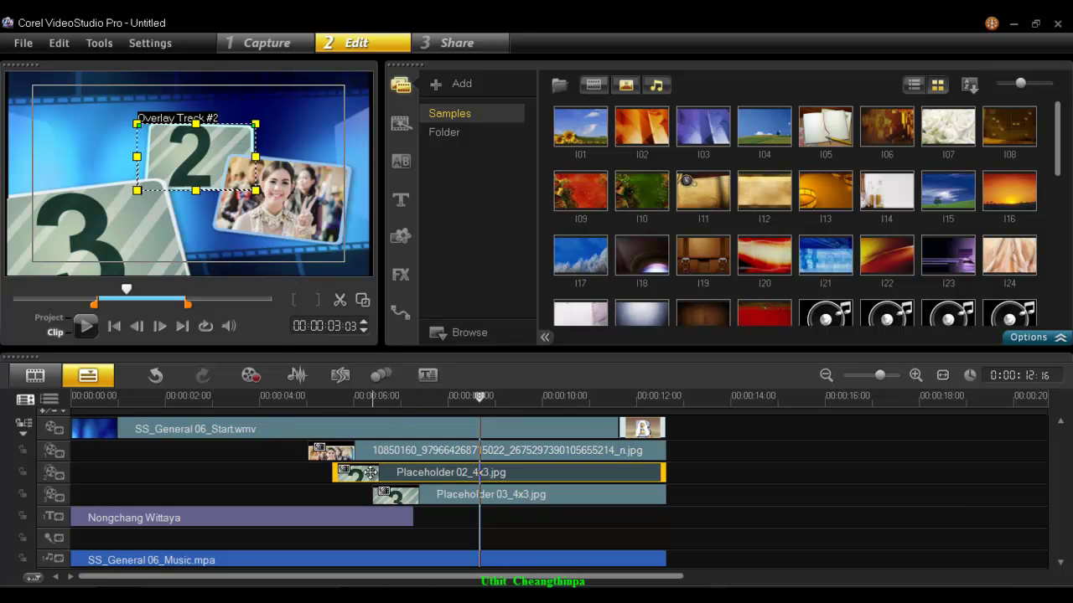
pyautogui.rightClick(428, 471)
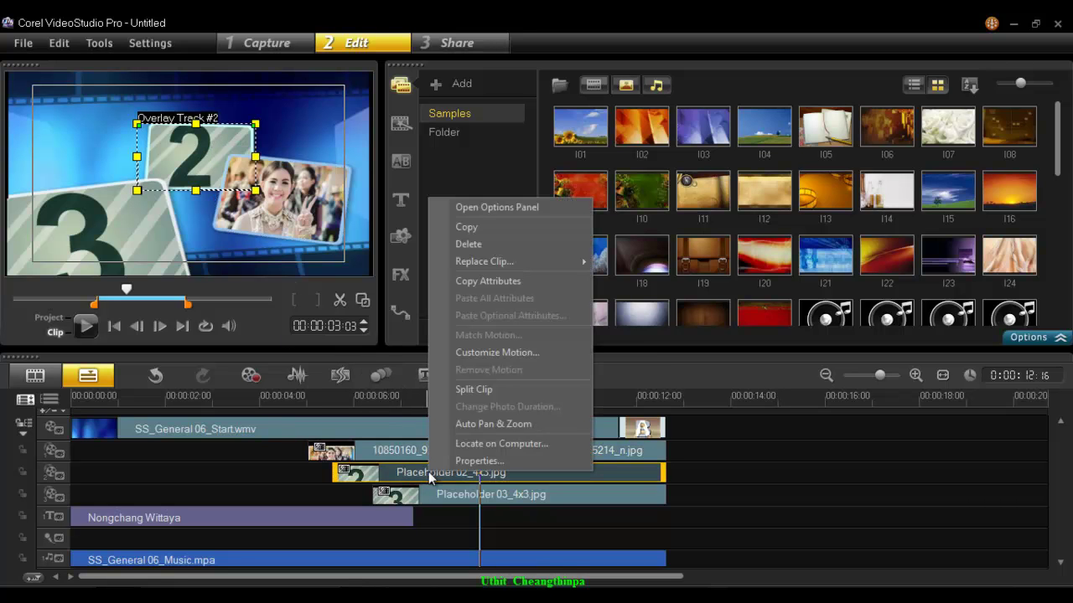
pyautogui.moveTo(531, 262)
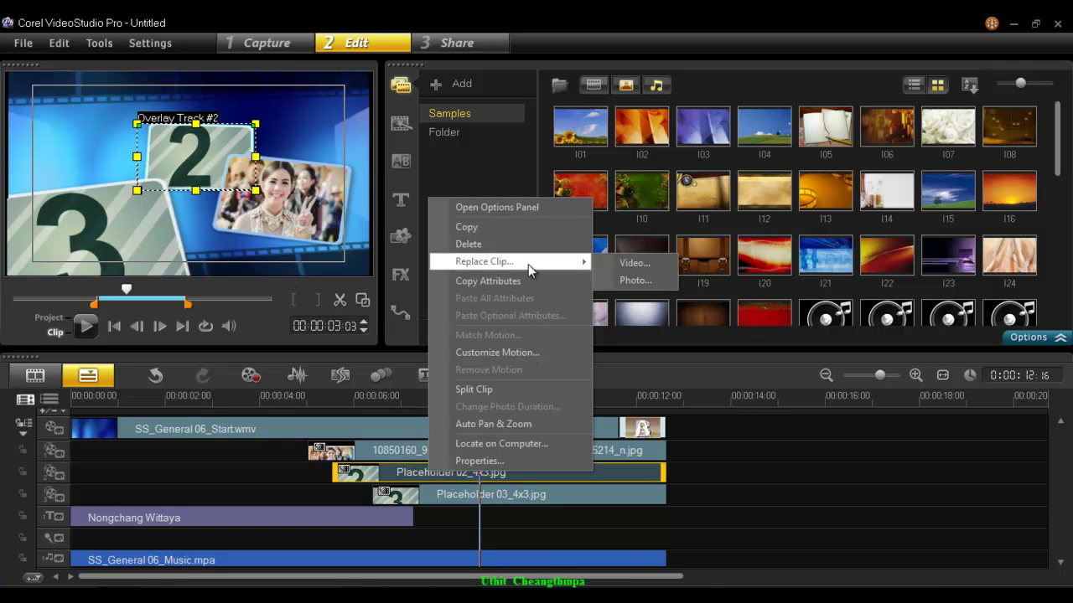
pyautogui.click(626, 279)
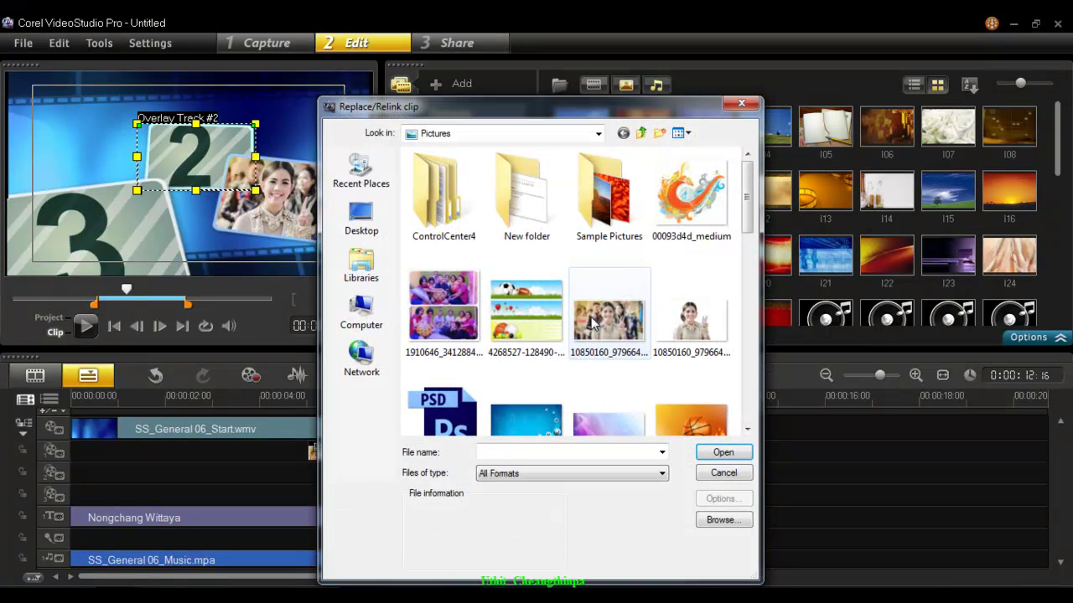
pyautogui.moveTo(748, 216)
pyautogui.mouseDown()
pyautogui.moveTo(766, 398)
pyautogui.moveTo(762, 230)
pyautogui.mouseUp()
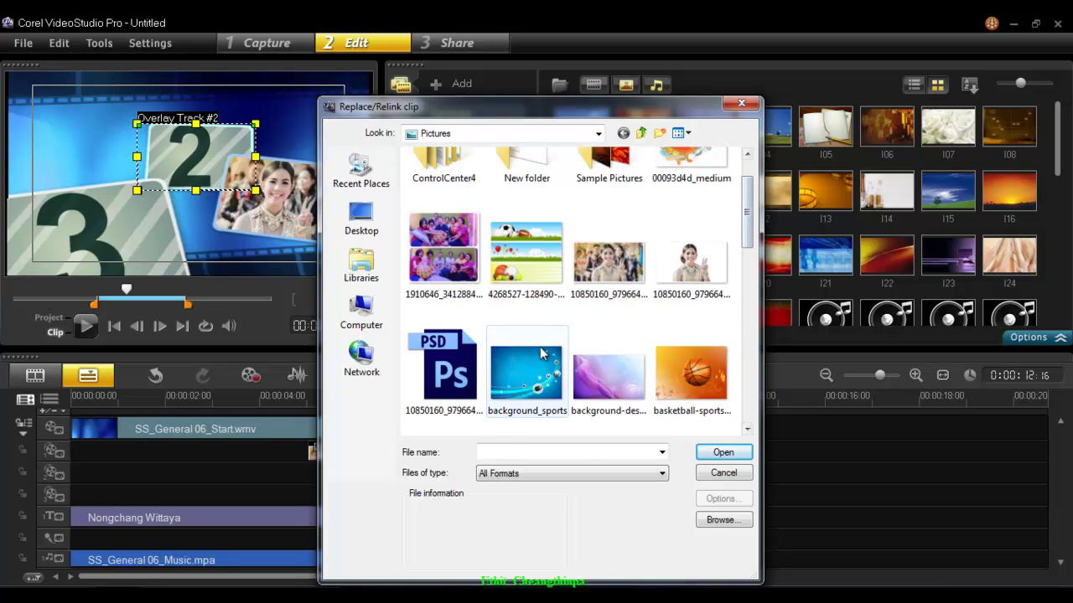
pyautogui.click(444, 252)
pyautogui.click(722, 453)
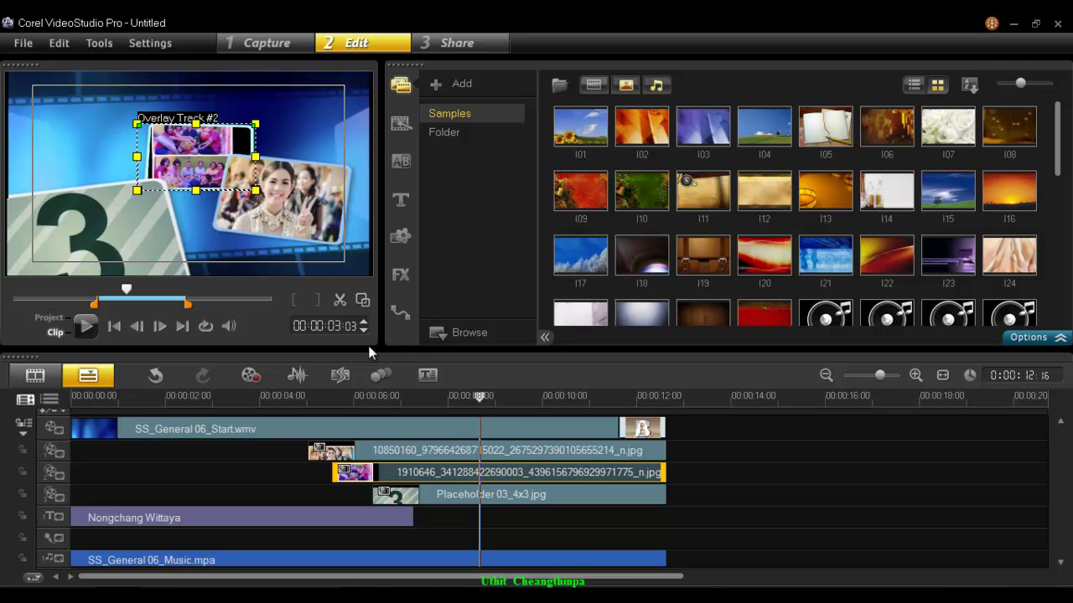
# Replace the Placeholder 03_4x3.jpg clip with the basketball-sports-19953-hd-wallpapers image from the Pictures library.
pyautogui.click(475, 493)
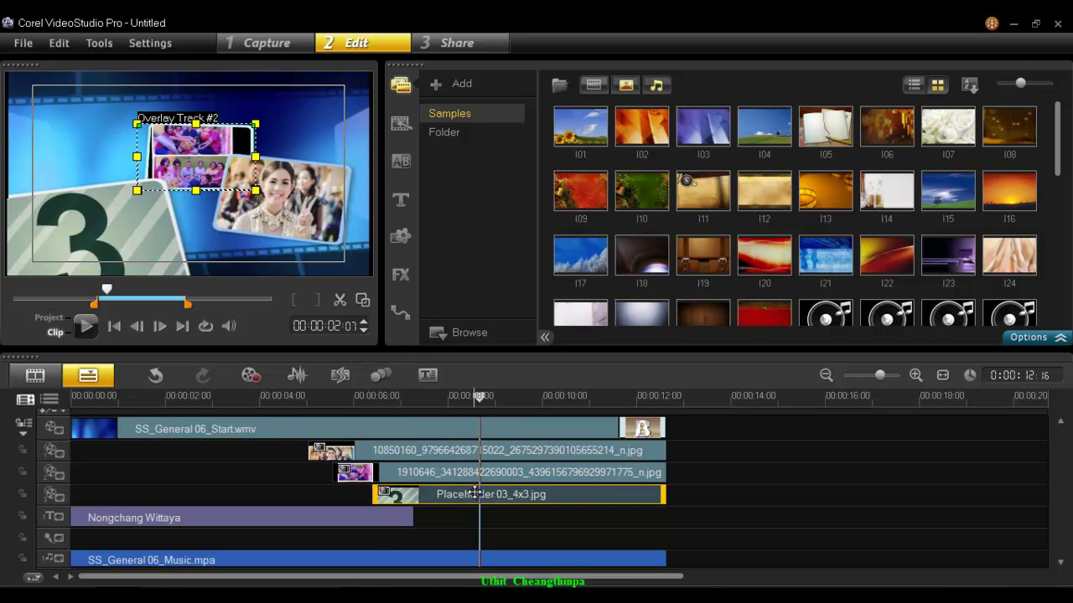
pyautogui.rightClick(450, 494)
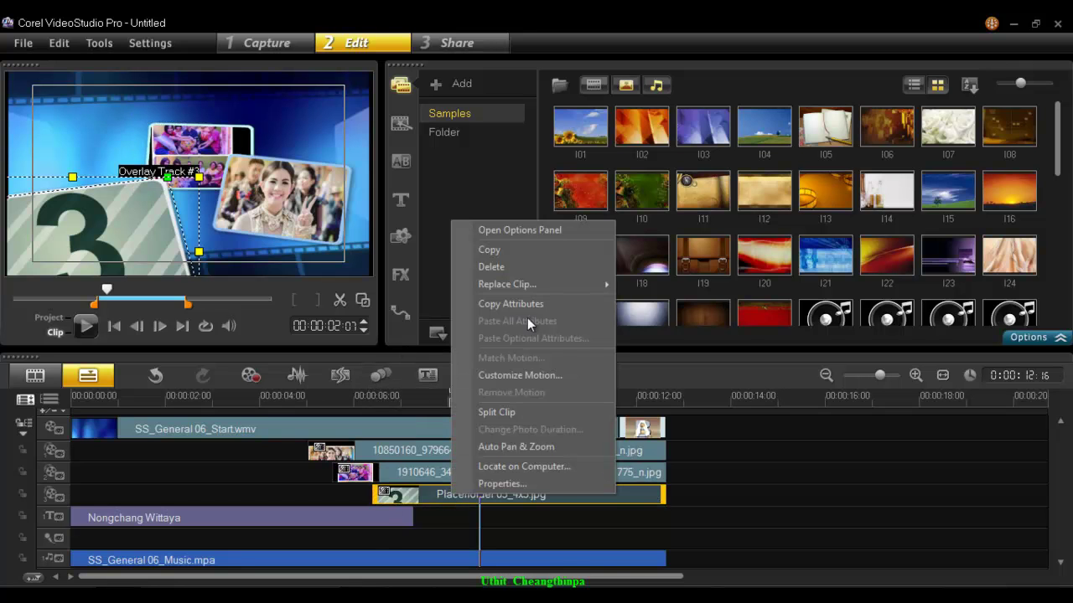
pyautogui.moveTo(612, 285)
pyautogui.click(655, 303)
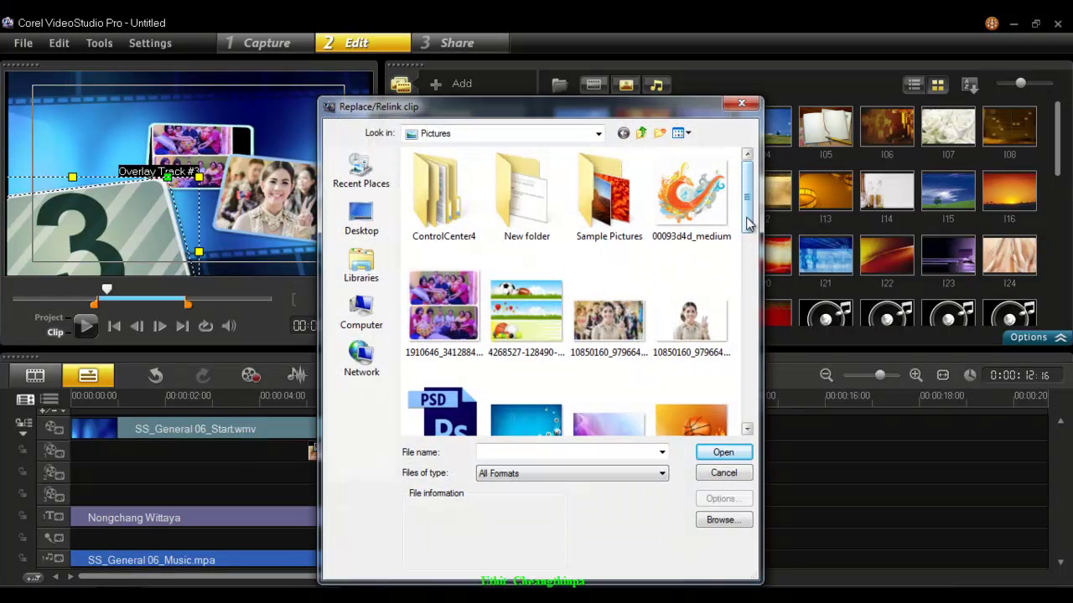
pyautogui.scroll(-5, 748, 223)
pyautogui.click(699, 224)
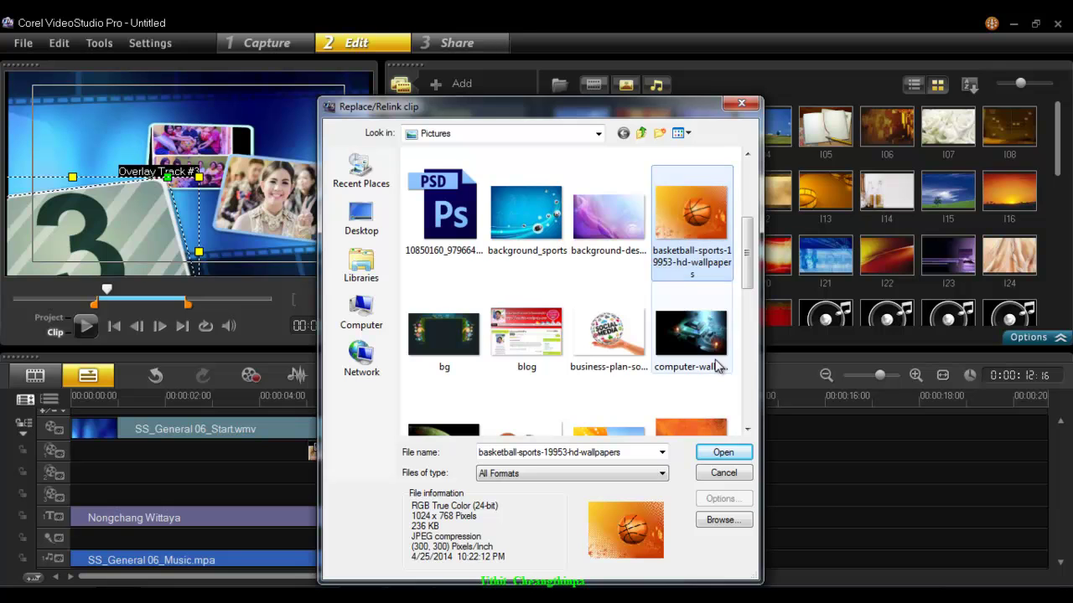
pyautogui.click(723, 471)
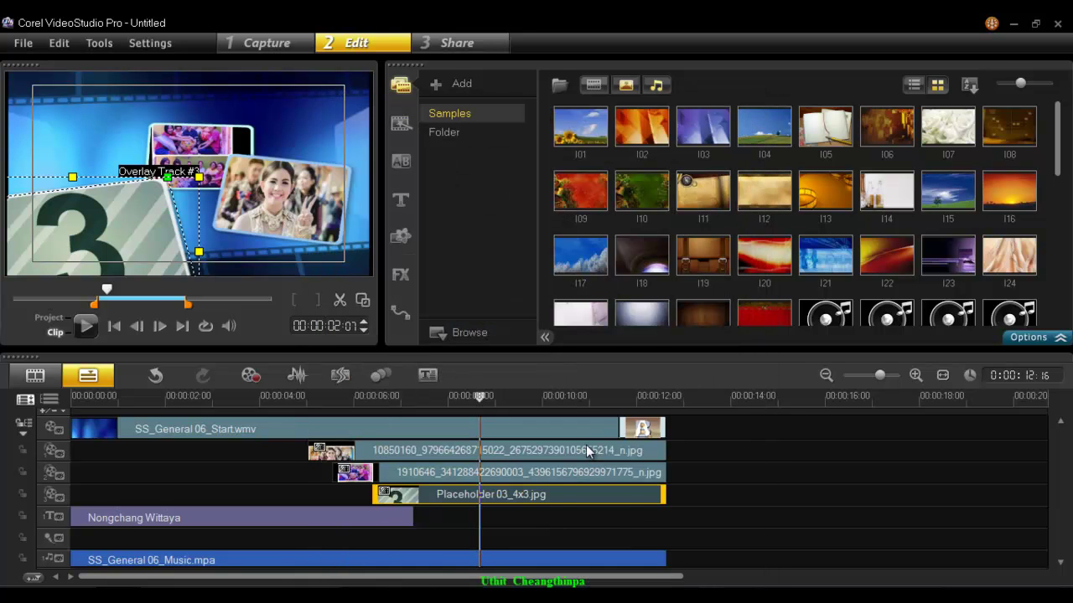
# Scrub the project back from the middle to its start and review how the three replaced photos animate.
pyautogui.click(506, 397)
pyautogui.moveTo(497, 400); pyautogui.dragTo(477, 397)
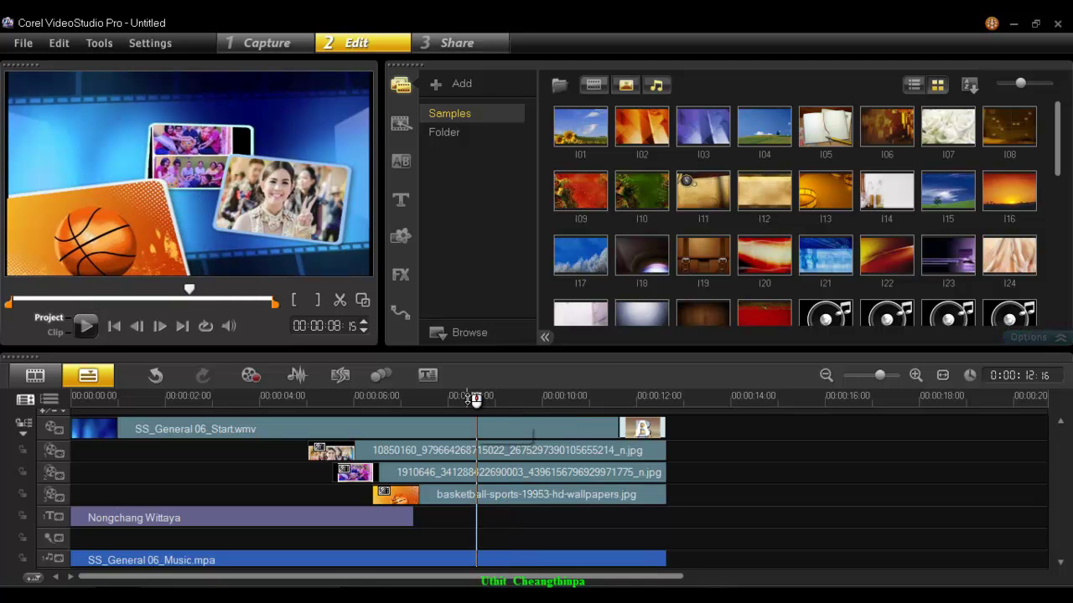
pyautogui.press('Left')
pyautogui.press('Left')
pyautogui.press('Left')
pyautogui.press('Left')
pyautogui.press('Left')
pyautogui.press('Left')
pyautogui.press('Left')
pyautogui.press('Left')
pyautogui.press('Left')
pyautogui.press('Left')
pyautogui.press('Left')
pyautogui.press('Left')
pyautogui.press('Left')
pyautogui.press('Left')
pyautogui.press('Left')
pyautogui.press('Left')
pyautogui.press('Left')
pyautogui.press('Left')
pyautogui.press('Left')
pyautogui.press('Left')
pyautogui.press('Left')
pyautogui.press('Left')
pyautogui.press('Left')
pyautogui.press('Left')
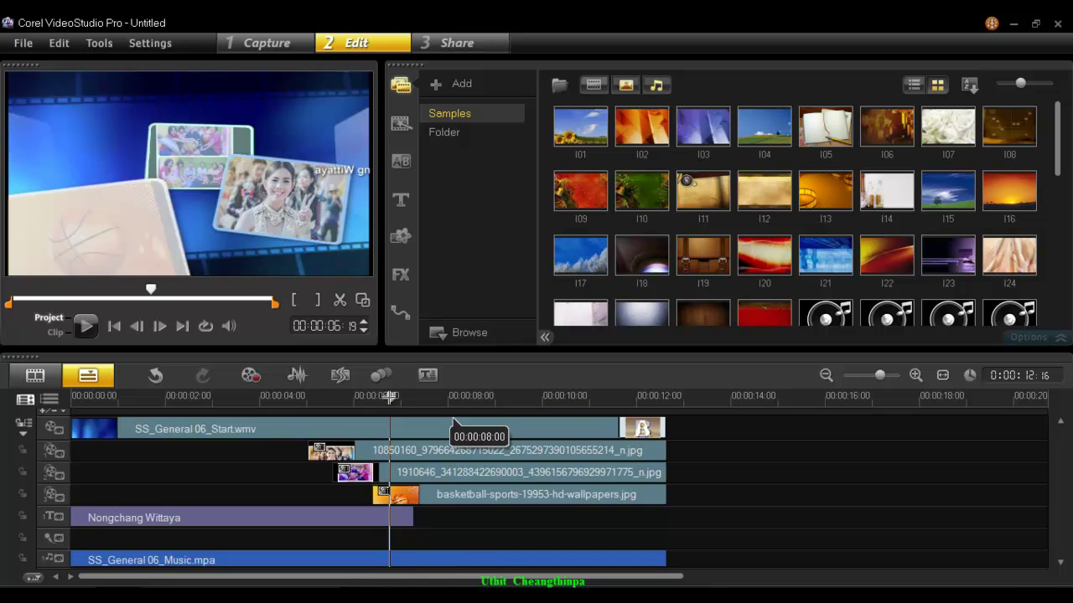
pyautogui.moveTo(366, 398); pyautogui.dragTo(66, 401)
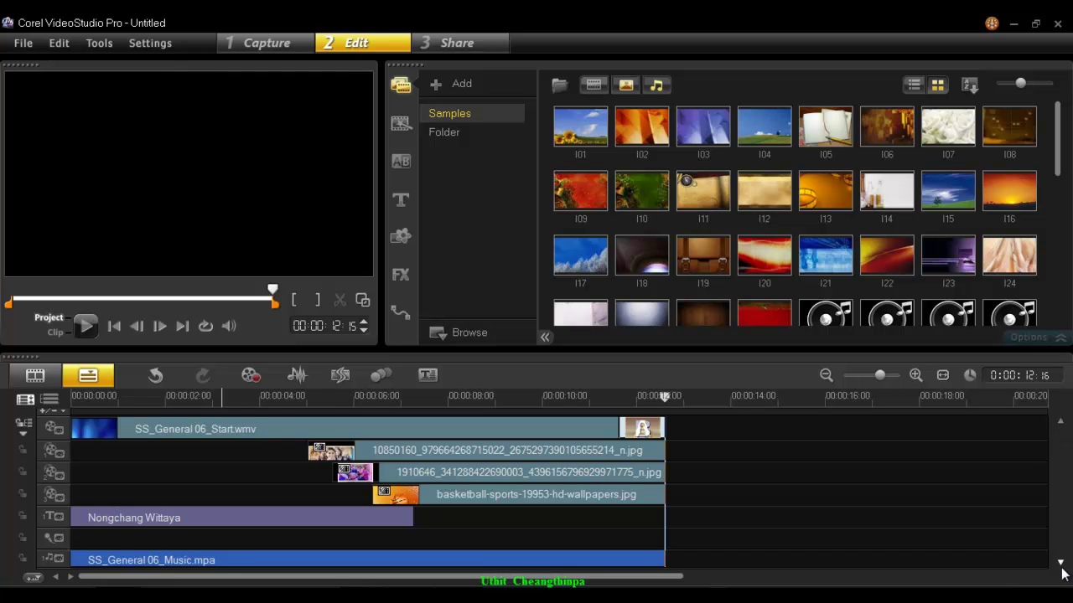
# Check the SS_General 06_Music.mpa clip and replay the project's title section from about 00:00:03:10, with the instant project templates displayed.
pyautogui.click(611, 565)
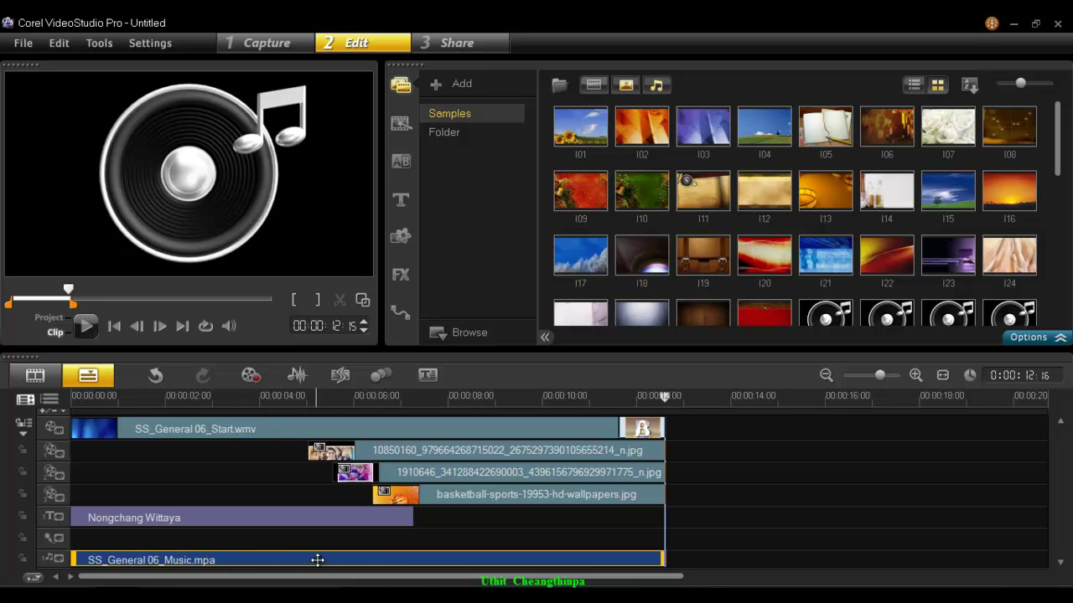
pyautogui.click(289, 397)
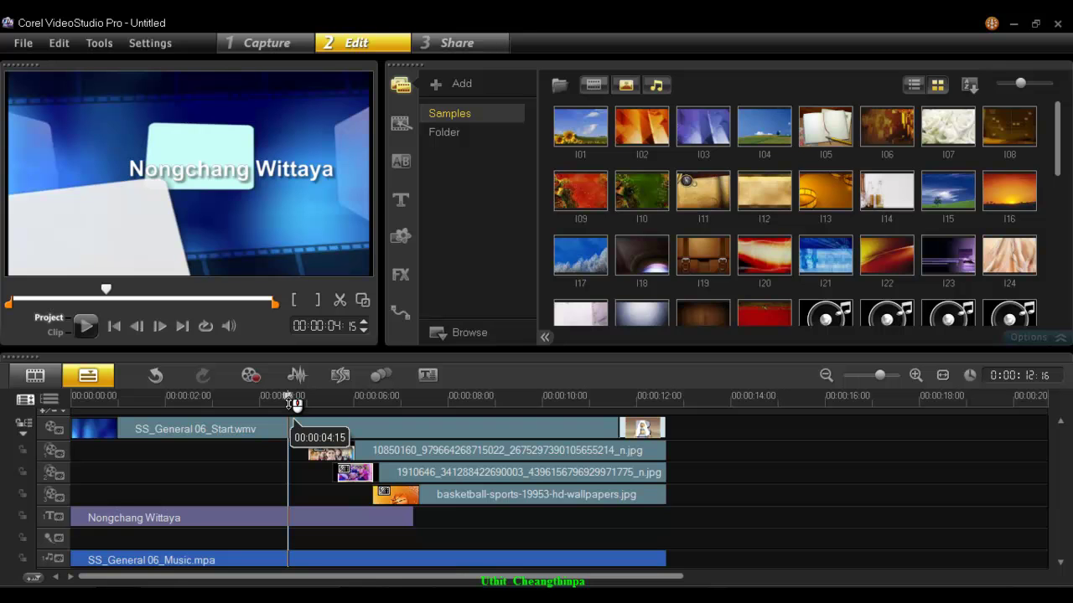
pyautogui.click(402, 124)
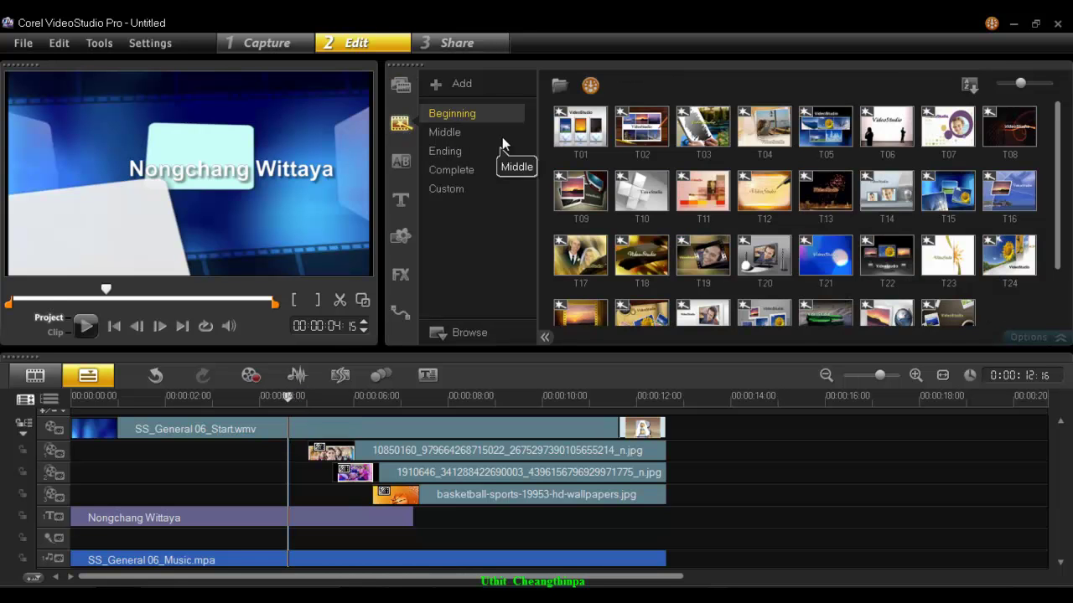
pyautogui.click(232, 399)
pyautogui.press('space')
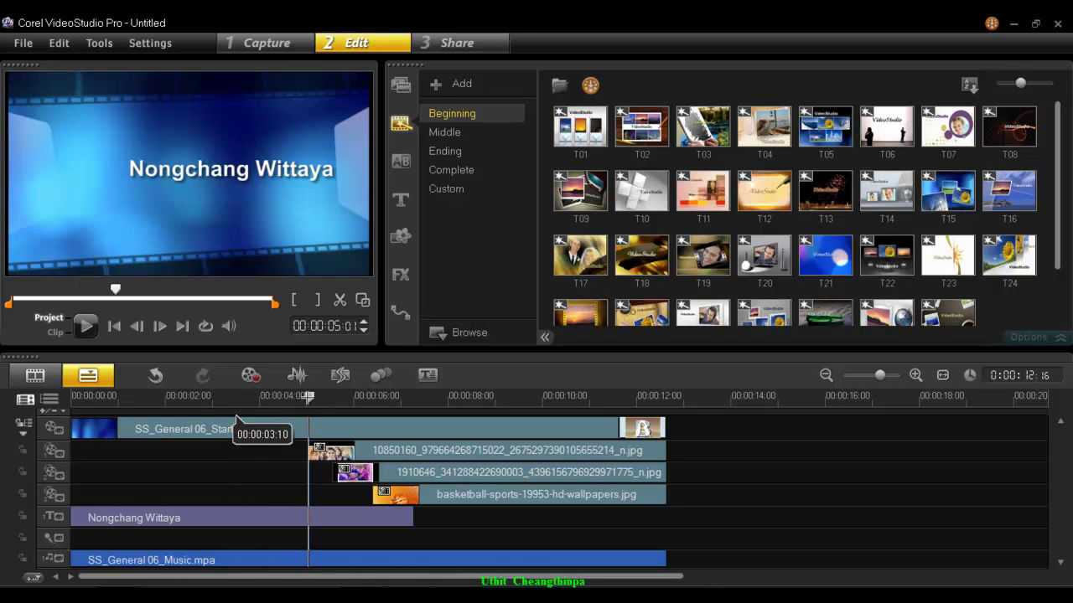
# Preview the T10 template in the Middle category of instant projects and look through the category's remaining templates.
pyautogui.click(450, 134)
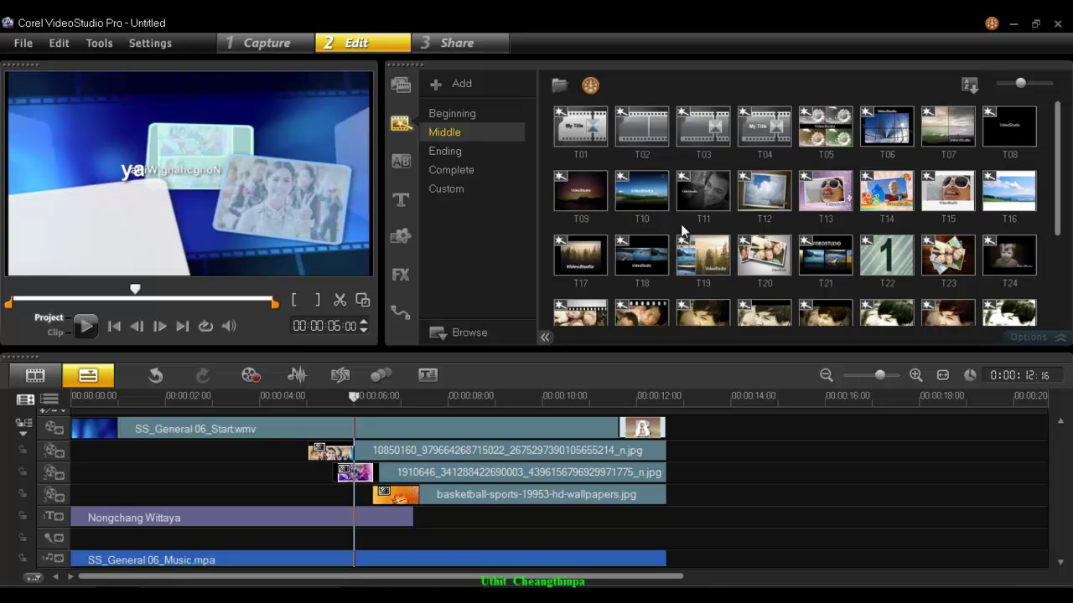
pyautogui.click(660, 202)
pyautogui.click(87, 326)
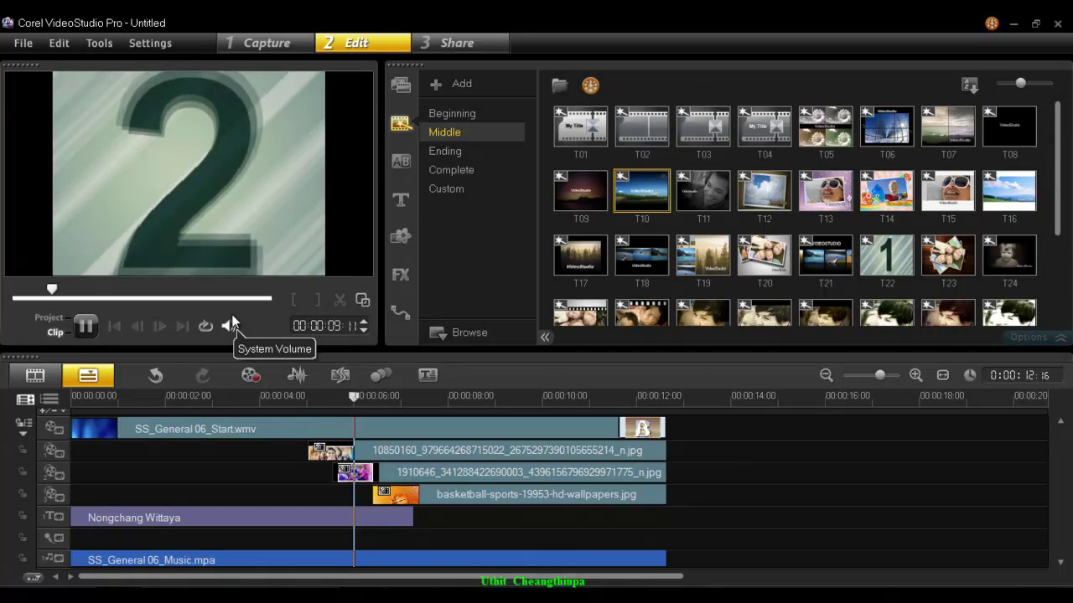
pyautogui.click(84, 326)
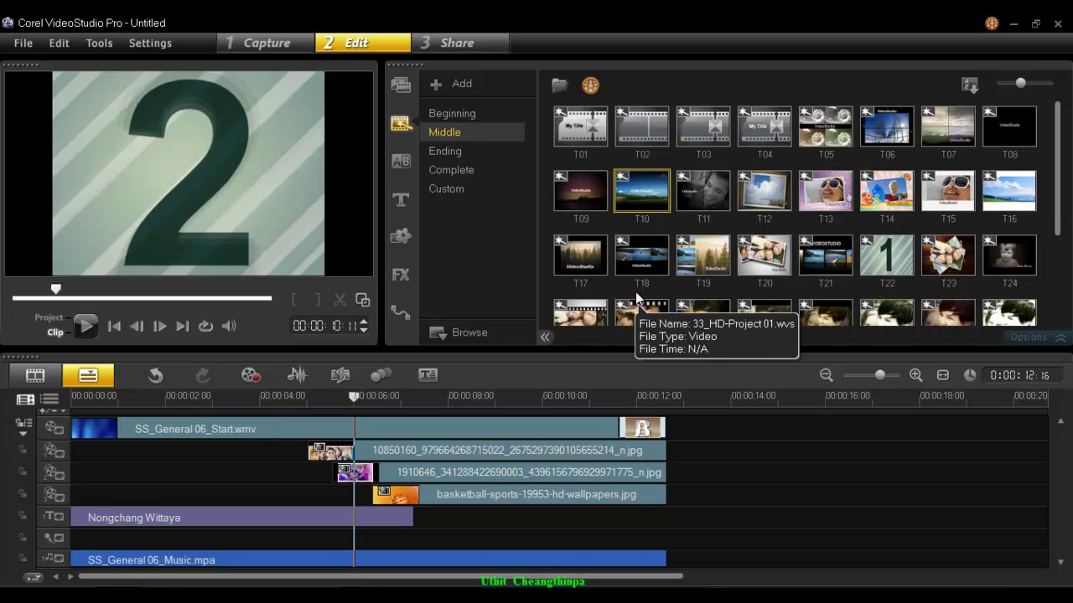
pyautogui.moveTo(1058, 207); pyautogui.dragTo(1048, 251)
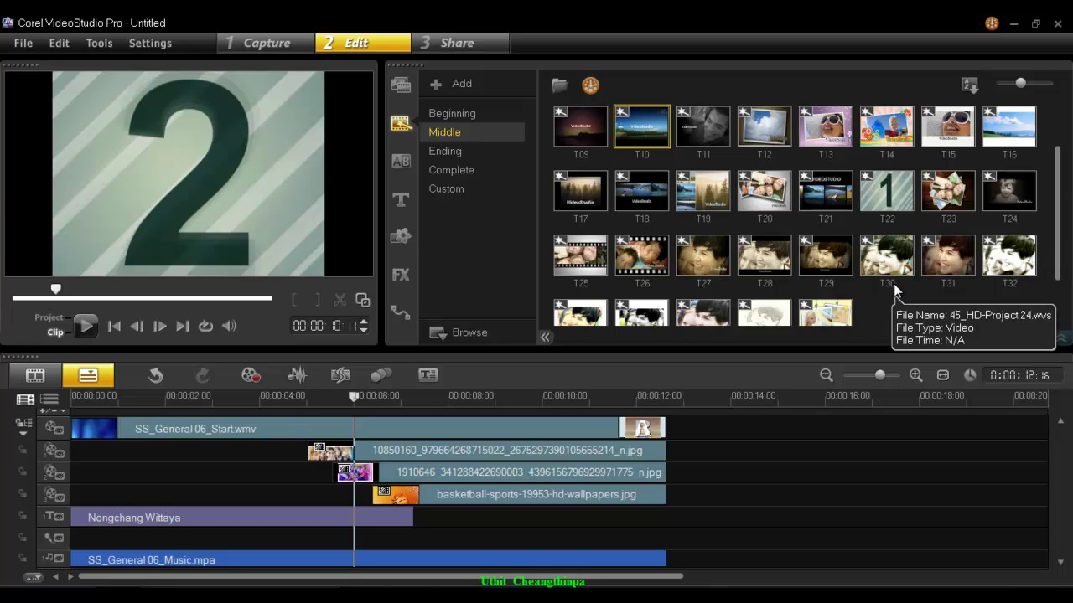
# Compare the Beginning and Ending instant project templates and preview the Ending version of T15.
pyautogui.click(457, 153)
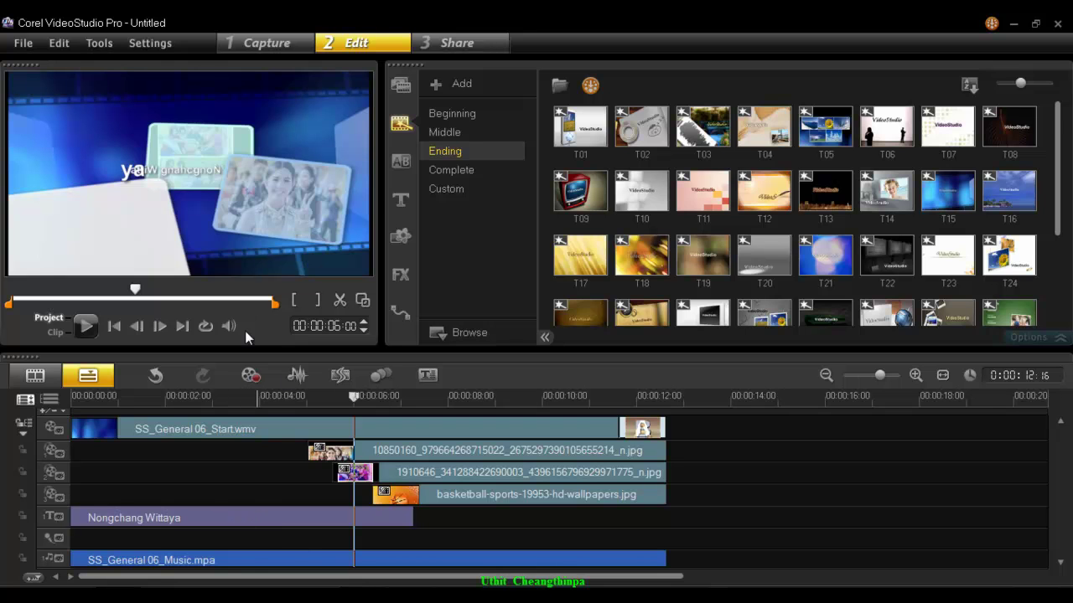
pyautogui.click(456, 115)
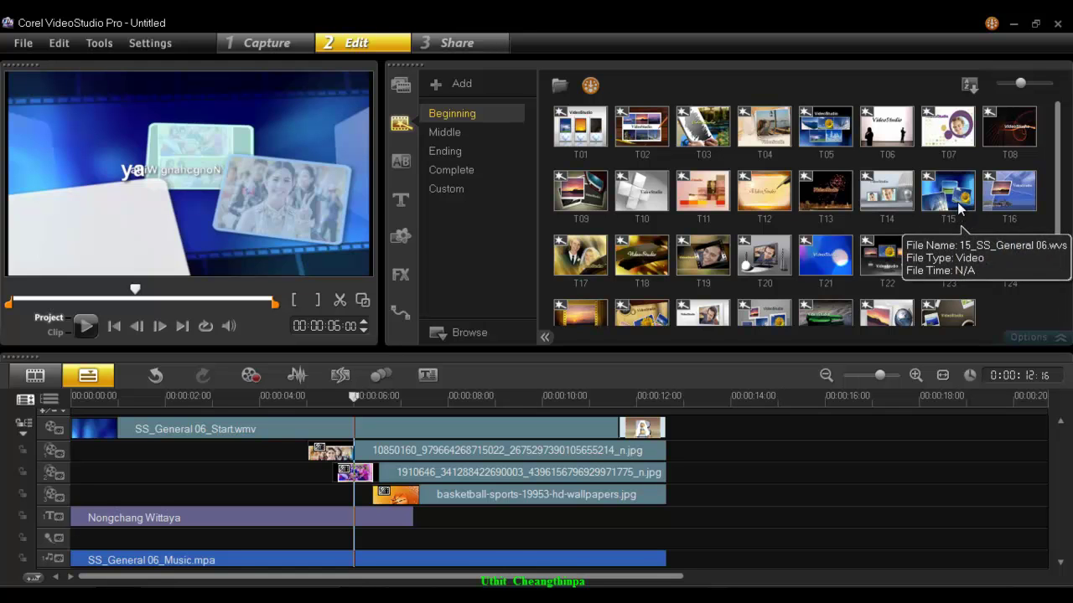
pyautogui.click(452, 151)
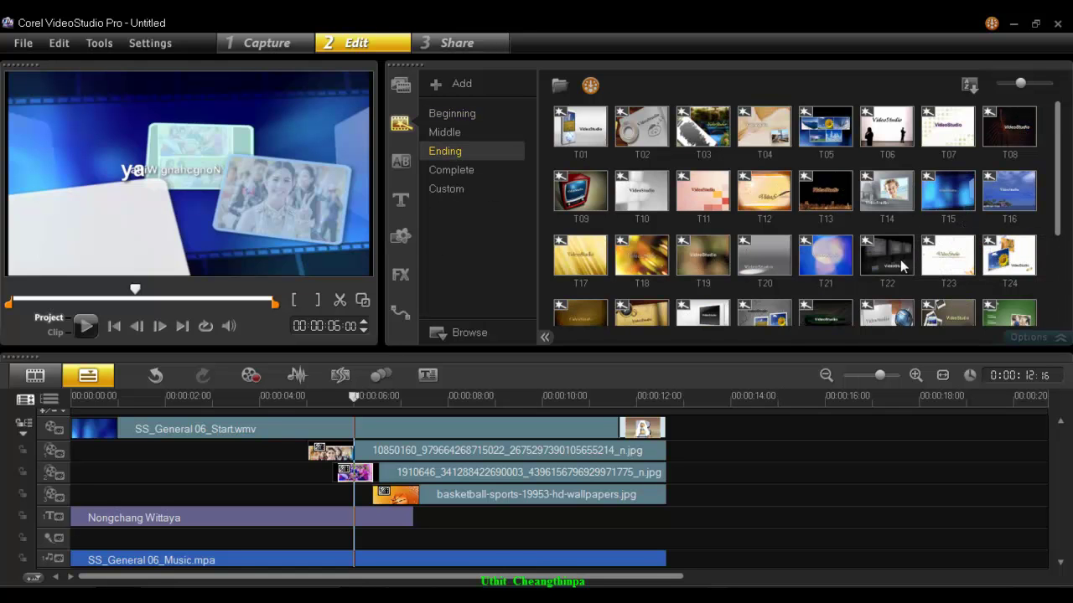
pyautogui.click(948, 196)
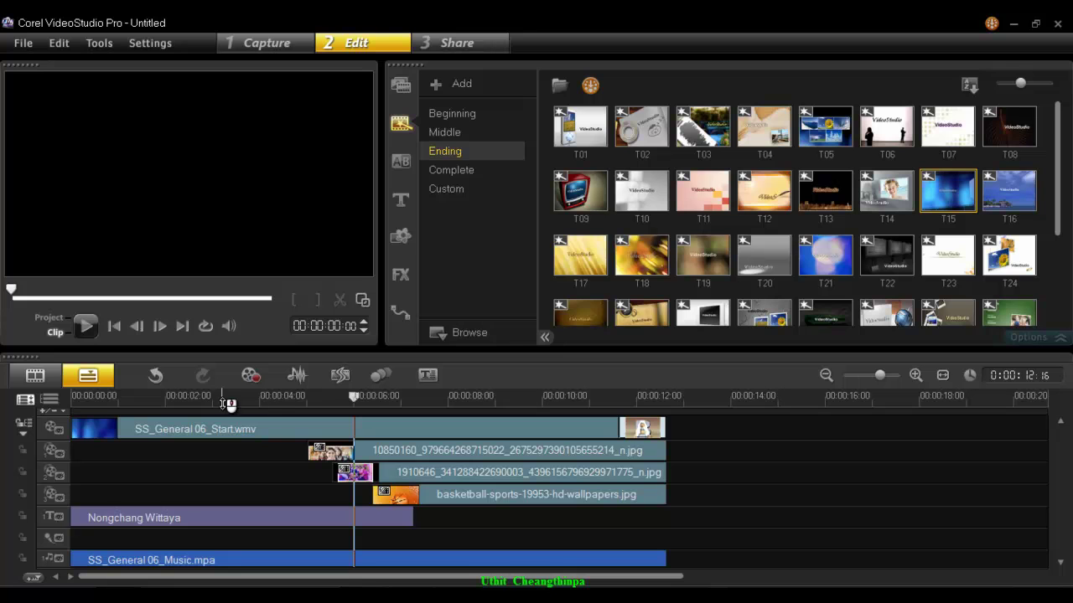
pyautogui.press('space')
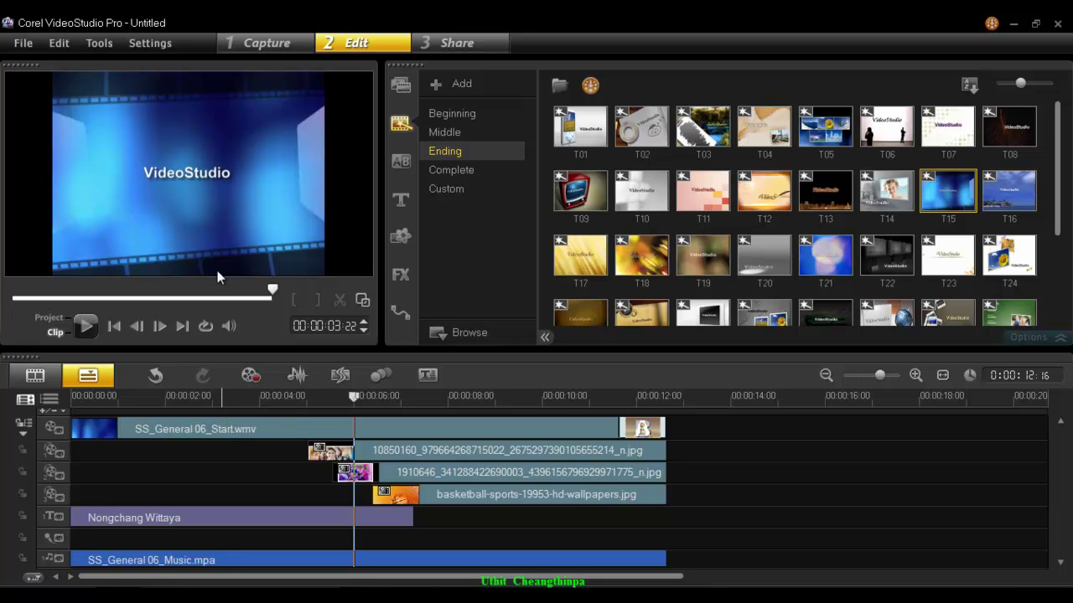
# Browse the Complete, Beginning and Ending categories of instant project templates.
pyautogui.click(470, 171)
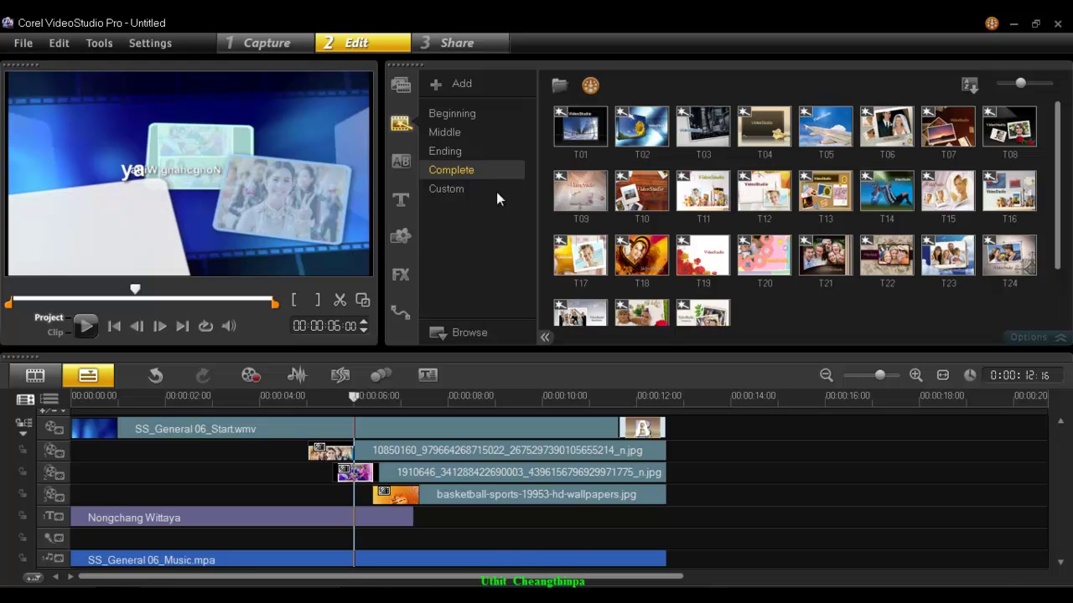
pyautogui.click(460, 117)
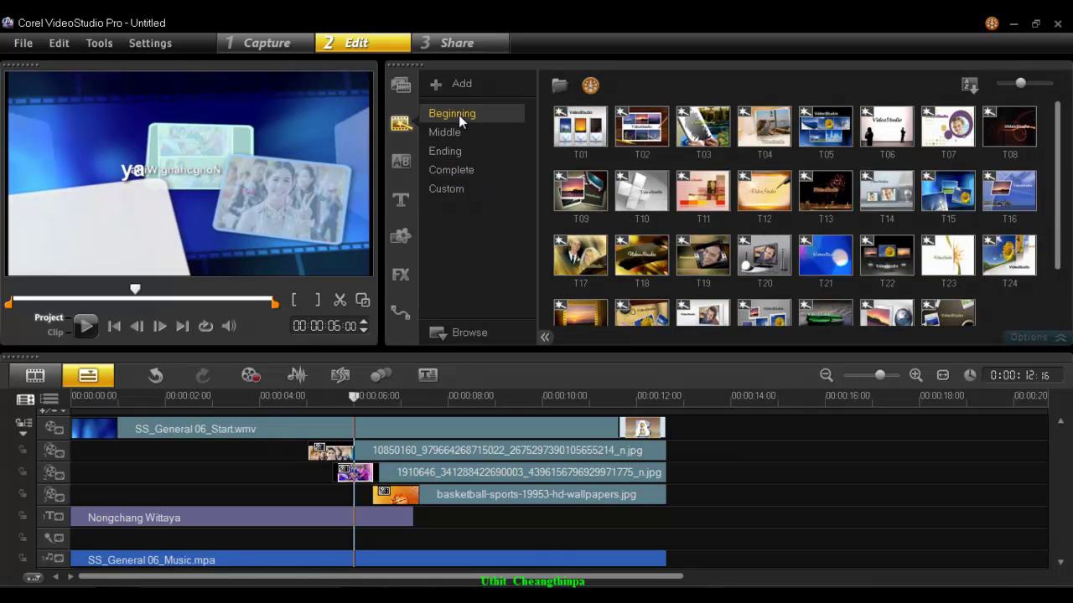
pyautogui.click(452, 150)
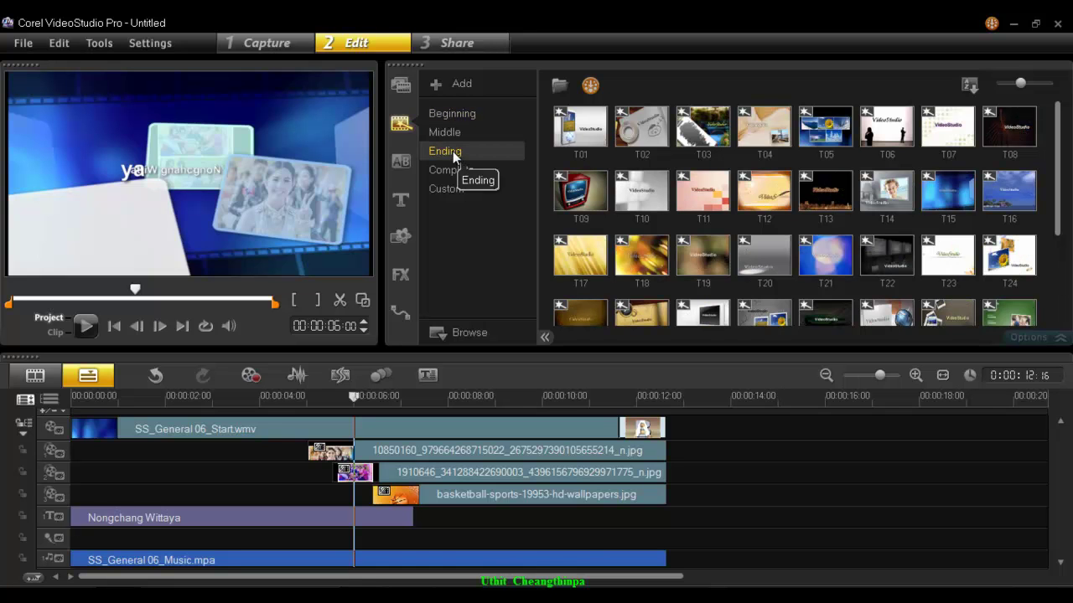
pyautogui.moveTo(1057, 186); pyautogui.dragTo(1067, 152)
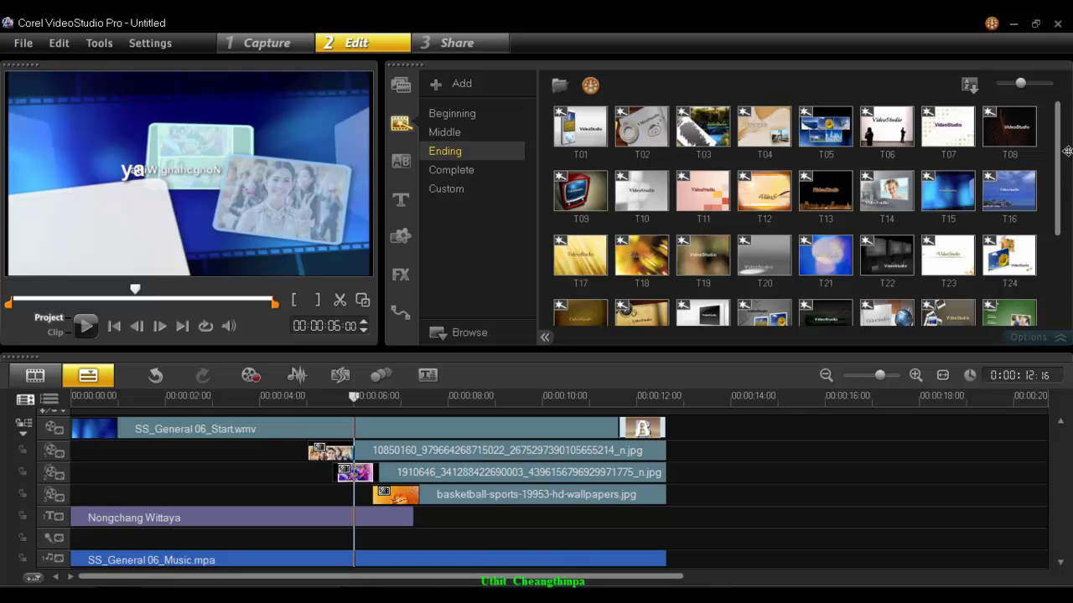